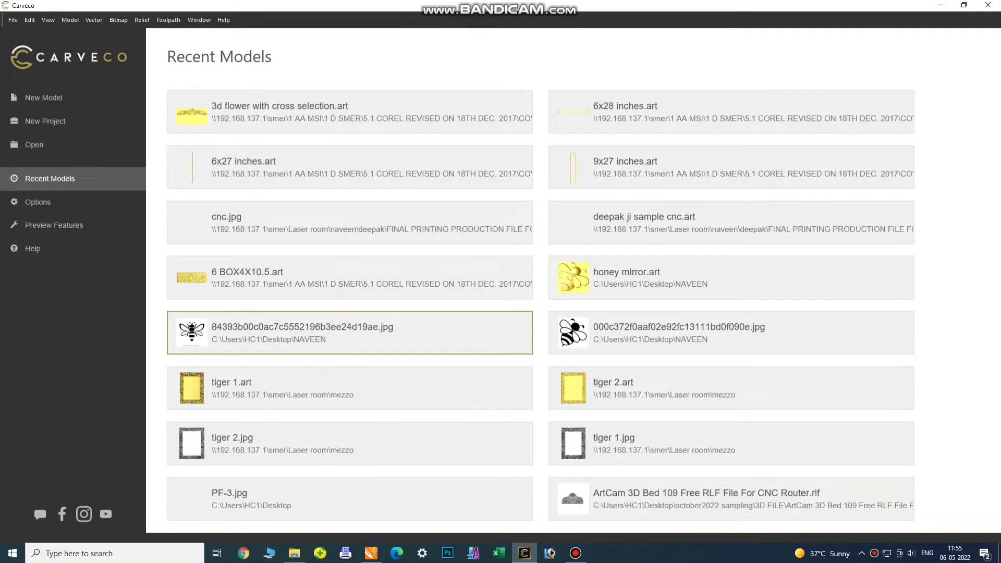
Step: Open the new model setup, and switch to CorelDRAW to examine the ornamental mirror frame drawing
{"action": "left_click", "coordinate": [44, 98]}
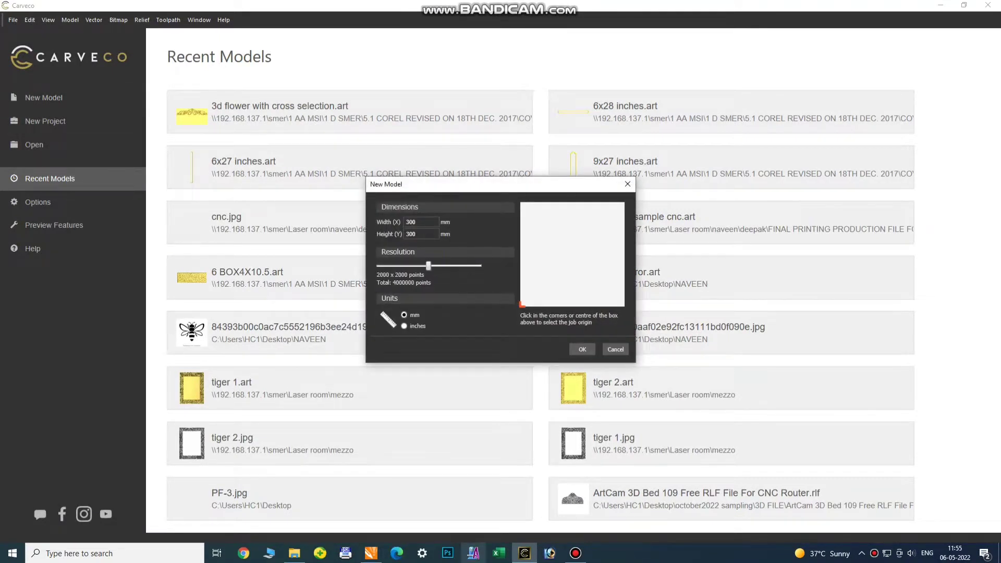
{"action": "left_click", "coordinate": [371, 552]}
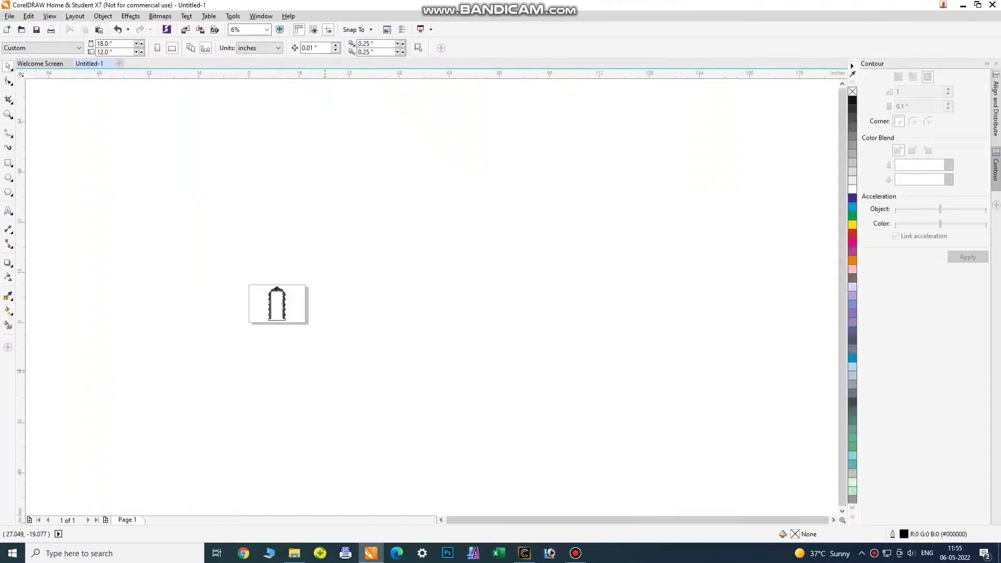
{"action": "scroll", "coordinate": [265, 297], "scroll_direction": "up", "scroll_amount": 5}
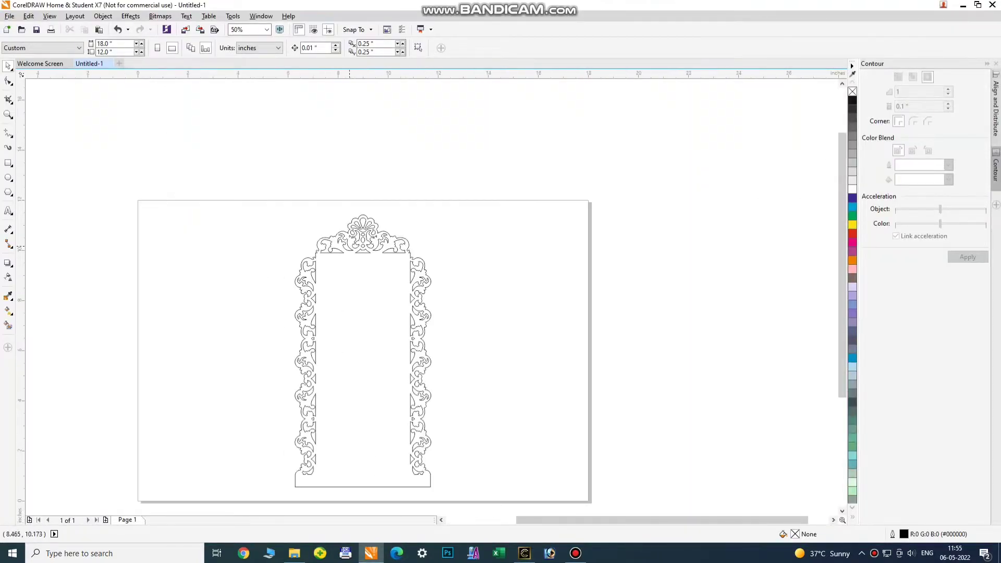
{"action": "left_click", "coordinate": [352, 247]}
{"action": "left_click", "coordinate": [112, 146]}
{"action": "left_click", "coordinate": [345, 243]}
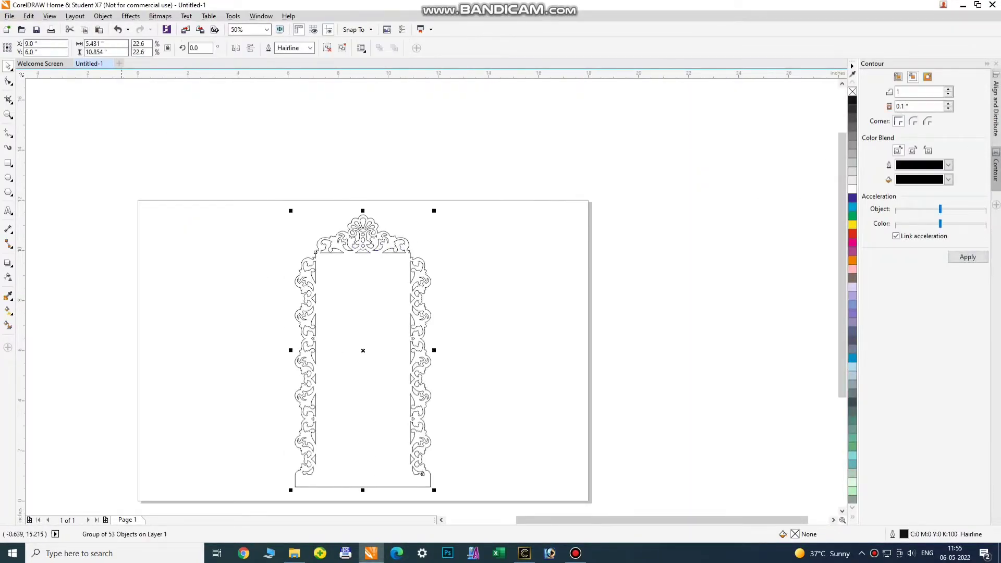
{"action": "scroll", "coordinate": [363, 349], "scroll_direction": "up", "scroll_amount": 2}
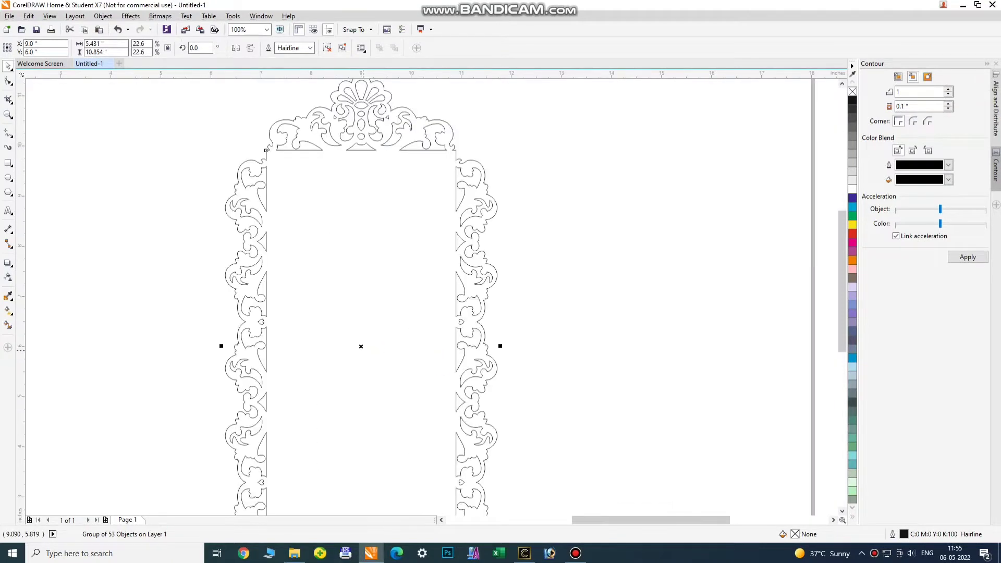
{"action": "scroll", "coordinate": [363, 348], "scroll_direction": "down", "scroll_amount": 2}
Step: Draw a rectangle about 3.4 by 8.6 inches inside the frame's opening and centre it horizontally on the frame
{"action": "left_click", "coordinate": [8, 163]}
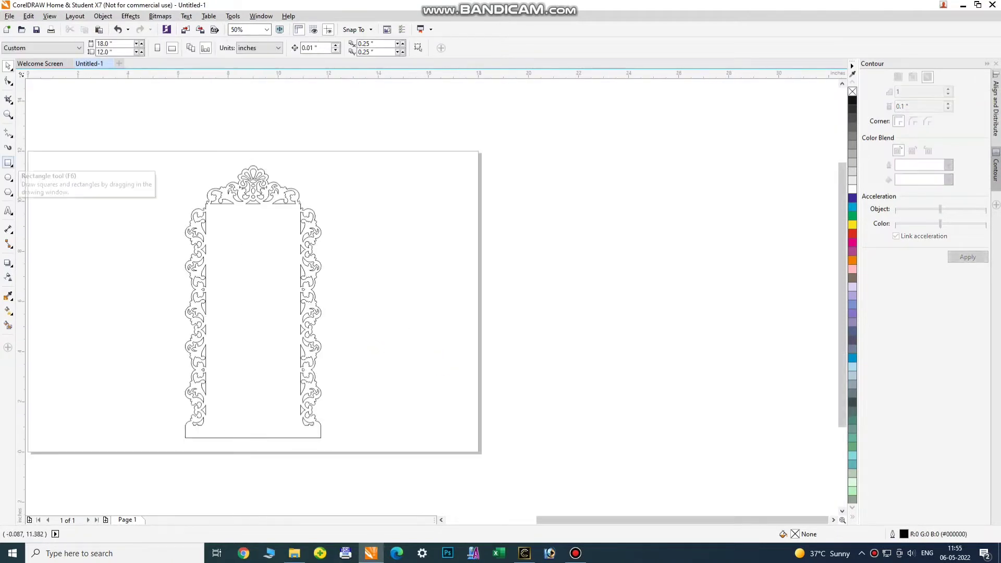
{"action": "left_click_drag", "start_coordinate": [211, 209], "coordinate": [296, 426]}
{"action": "key", "text": "space"}
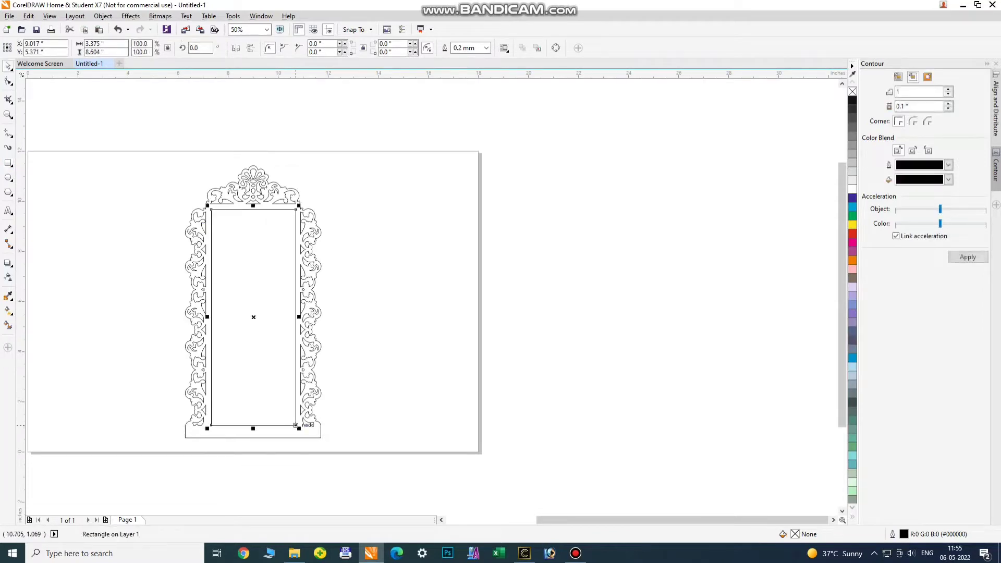
{"action": "left_click", "coordinate": [247, 191], "text": "shift"}
{"action": "key", "text": "c"}
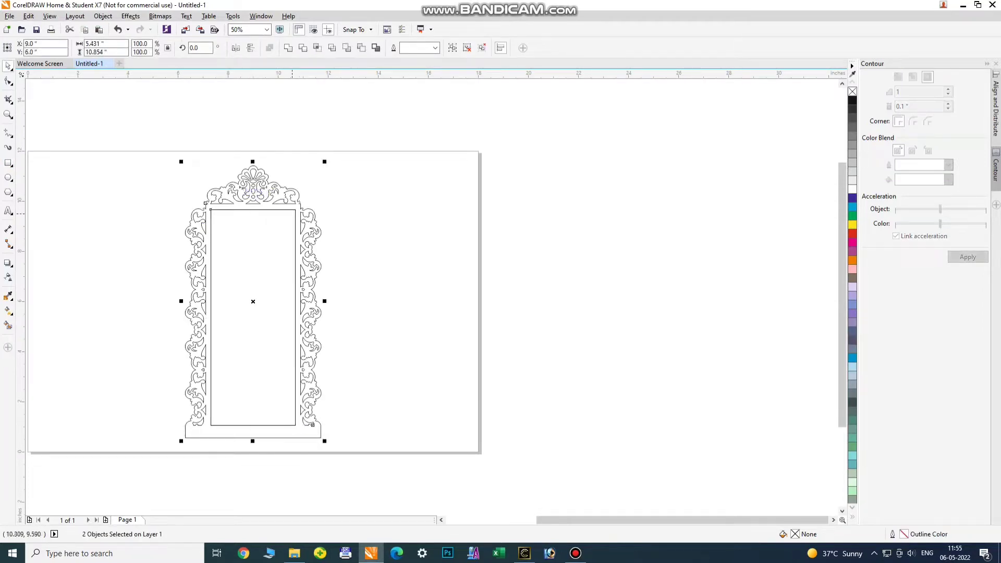
{"action": "left_click", "coordinate": [392, 256]}
Step: Give the inner rectangle a black hairline outline and stretch its upper edge to a height of about 8.66 inches
{"action": "scroll", "coordinate": [216, 209], "scroll_direction": "up", "scroll_amount": 2}
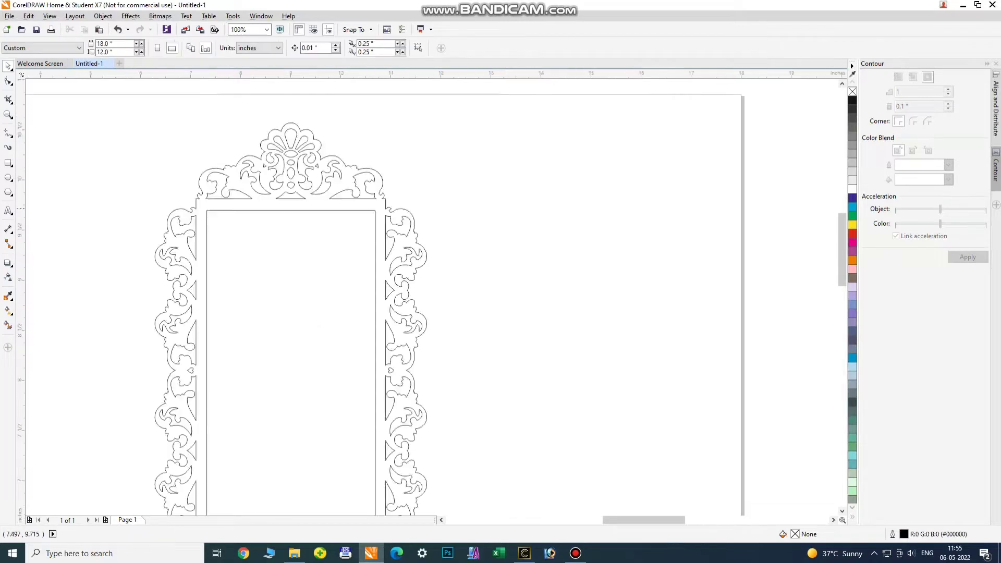
{"action": "left_click", "coordinate": [225, 213]}
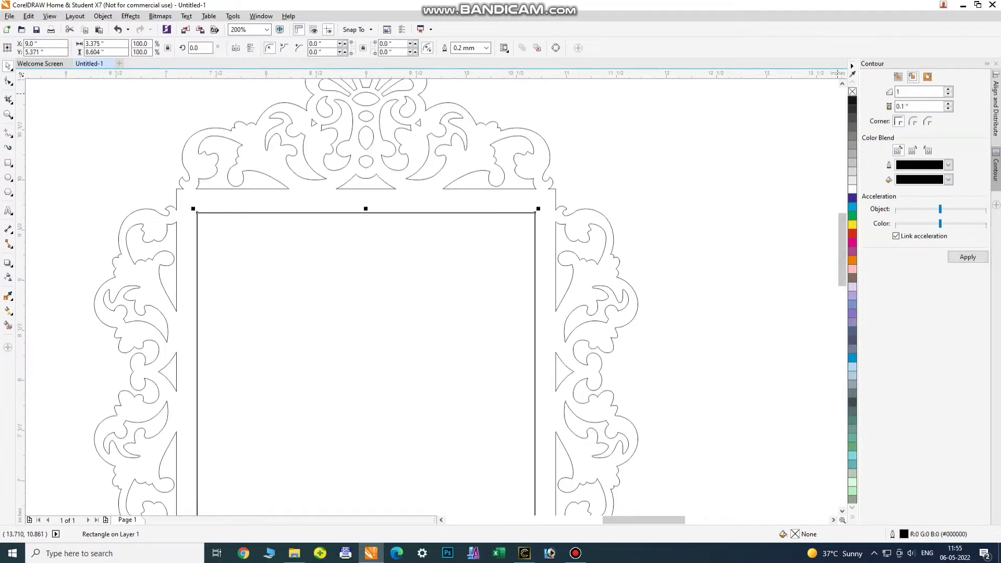
{"action": "right_click", "coordinate": [852, 92]}
{"action": "right_click", "coordinate": [852, 100]}
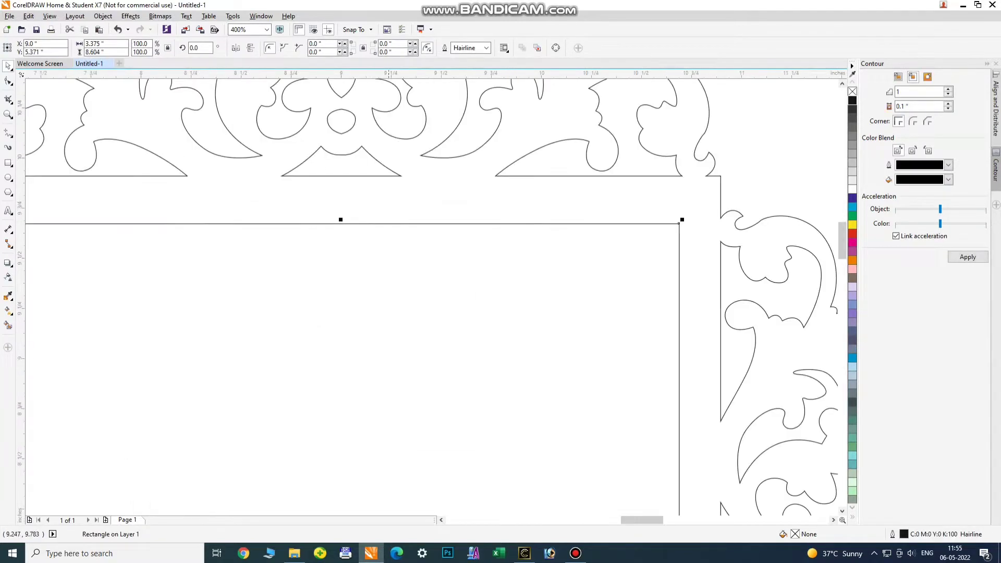
{"action": "scroll", "coordinate": [394, 194], "scroll_direction": "up", "scroll_amount": 2}
{"action": "scroll", "coordinate": [341, 223], "scroll_direction": "down", "scroll_amount": 2}
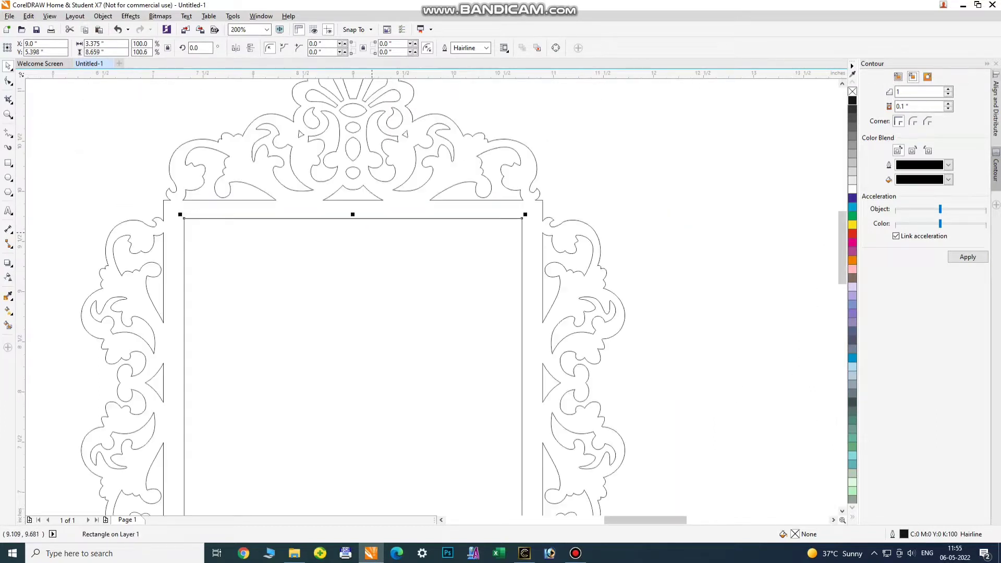
{"action": "left_click", "coordinate": [337, 213], "text": "shift"}
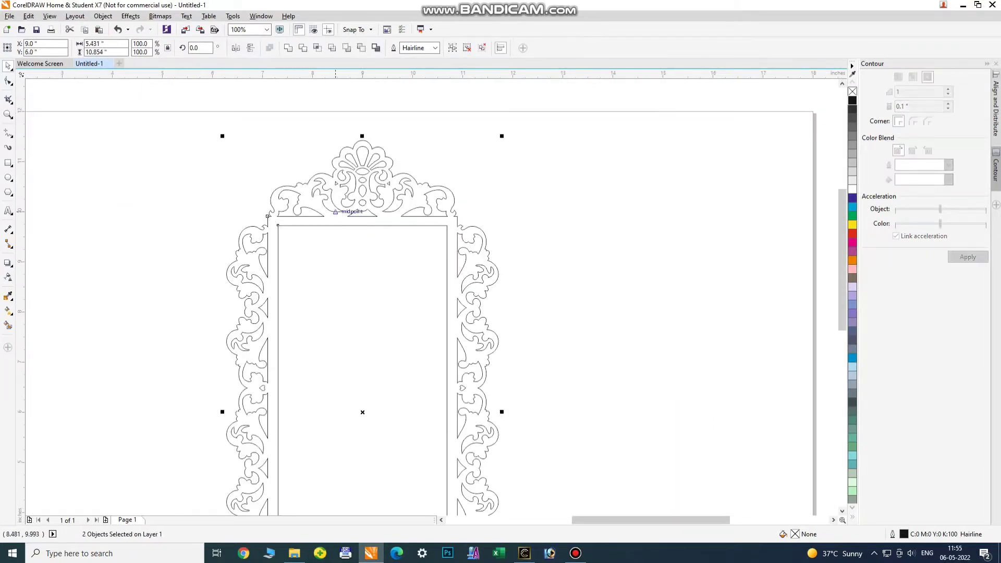
{"action": "left_click", "coordinate": [560, 271]}
Step: Place a horizontal guideline along the inner rectangle's lower edge
{"action": "scroll", "coordinate": [560, 271], "scroll_direction": "down", "scroll_amount": 1}
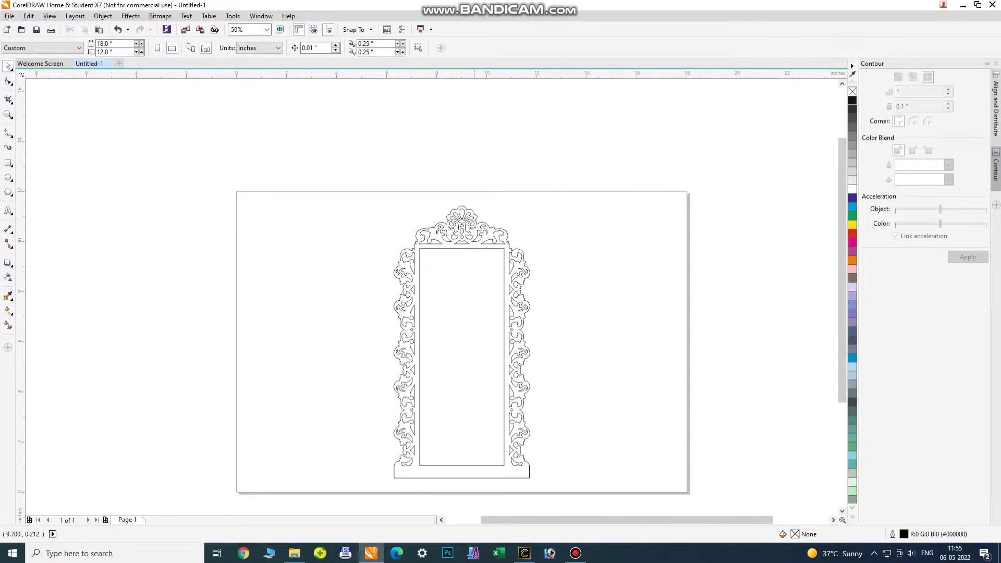
{"action": "scroll", "coordinate": [464, 486], "scroll_direction": "up", "scroll_amount": 1}
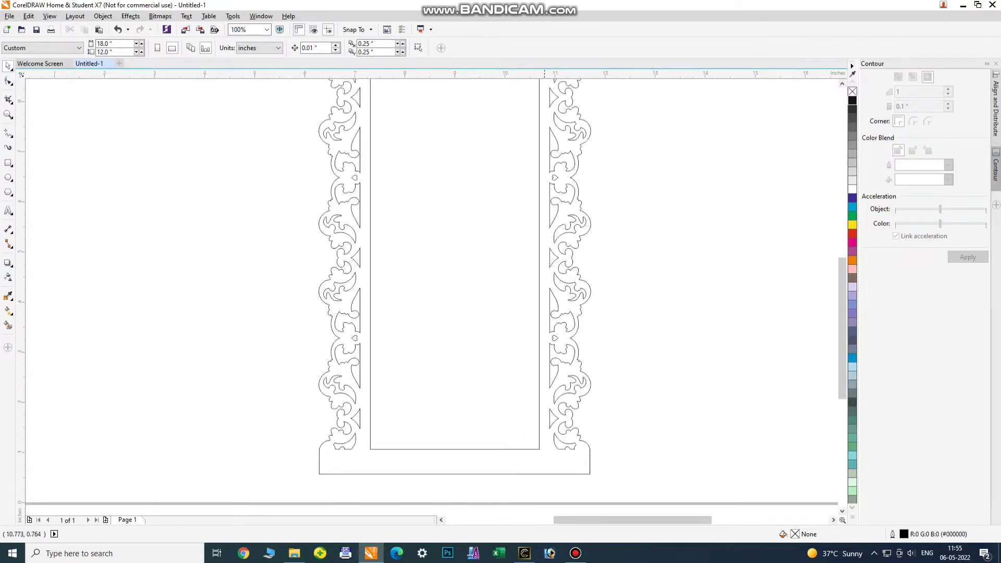
{"action": "left_click_drag", "start_coordinate": [389, 73], "coordinate": [431, 450]}
{"action": "scroll", "coordinate": [418, 463], "scroll_direction": "up", "scroll_amount": 2}
{"action": "scroll", "coordinate": [405, 454], "scroll_direction": "down", "scroll_amount": 3}
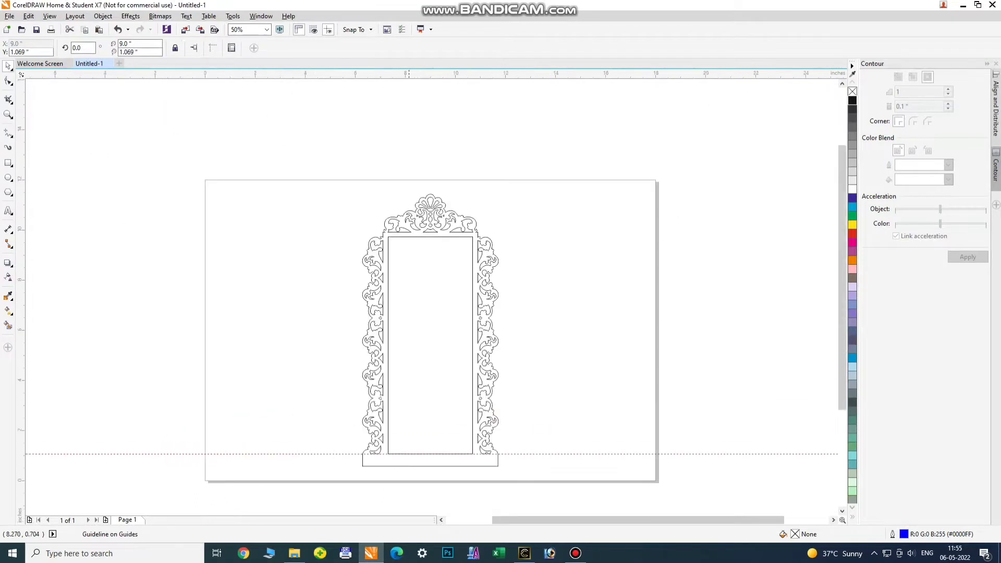
Step: Group the frame with the inner rectangle and scale the group proportionally to a width of 24 inches
{"action": "left_click_drag", "start_coordinate": [306, 155], "coordinate": [551, 499]}
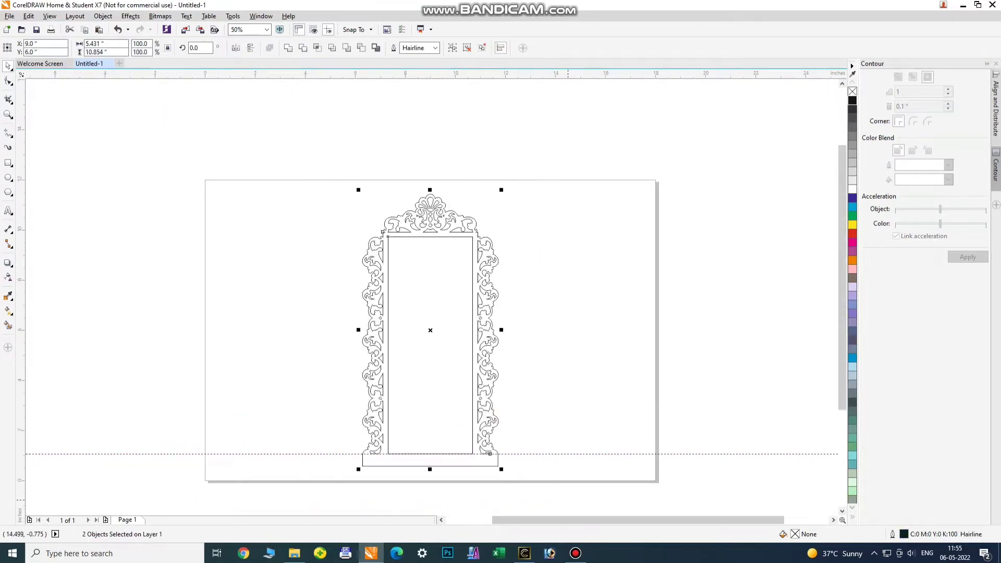
{"action": "key", "text": "ctrl+g"}
{"action": "left_click_drag", "start_coordinate": [107, 44], "coordinate": [85, 44]}
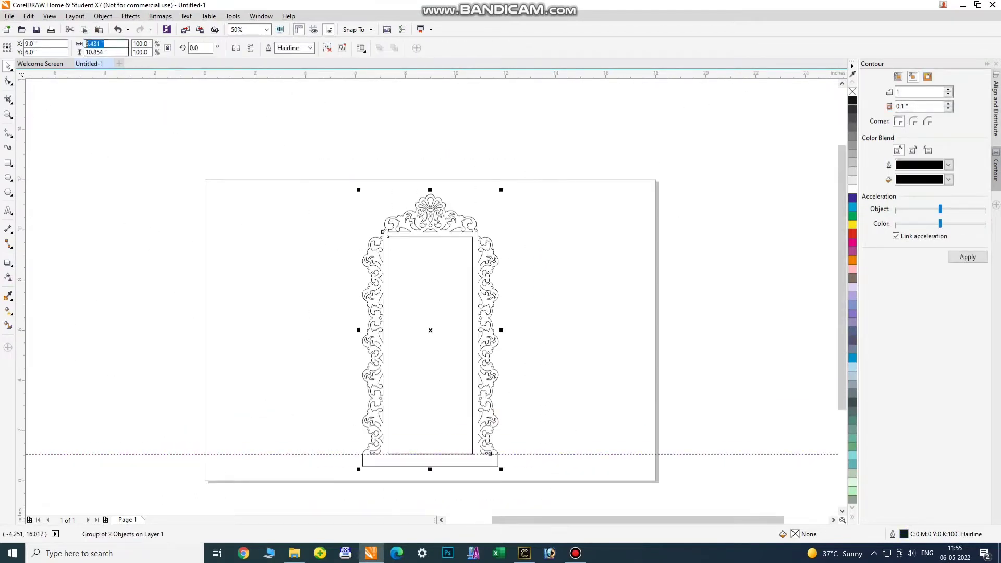
{"action": "type", "text": "24"}
{"action": "key", "text": "Return"}
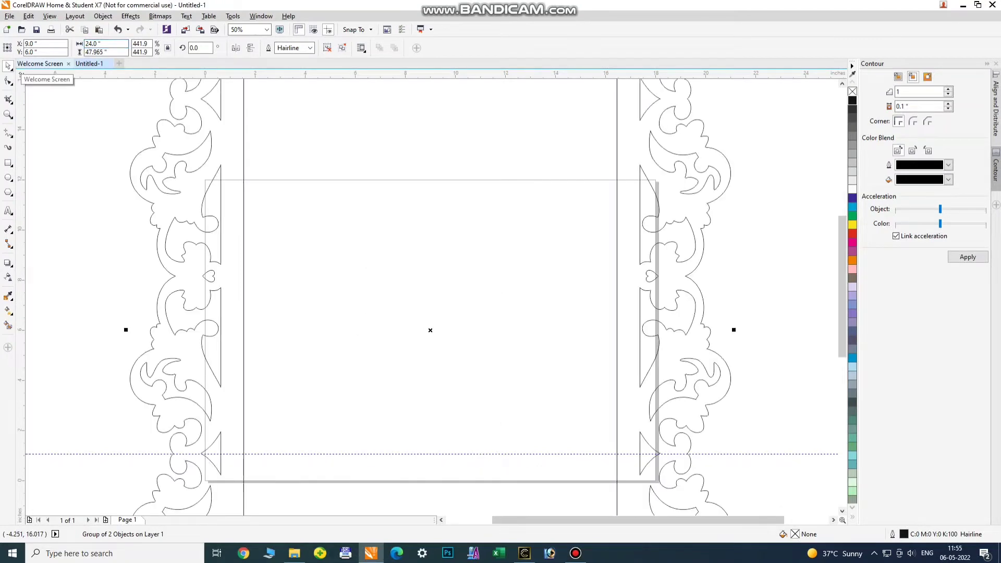
{"action": "scroll", "coordinate": [78, 223], "scroll_direction": "down", "scroll_amount": 5}
{"action": "left_click", "coordinate": [169, 201]}
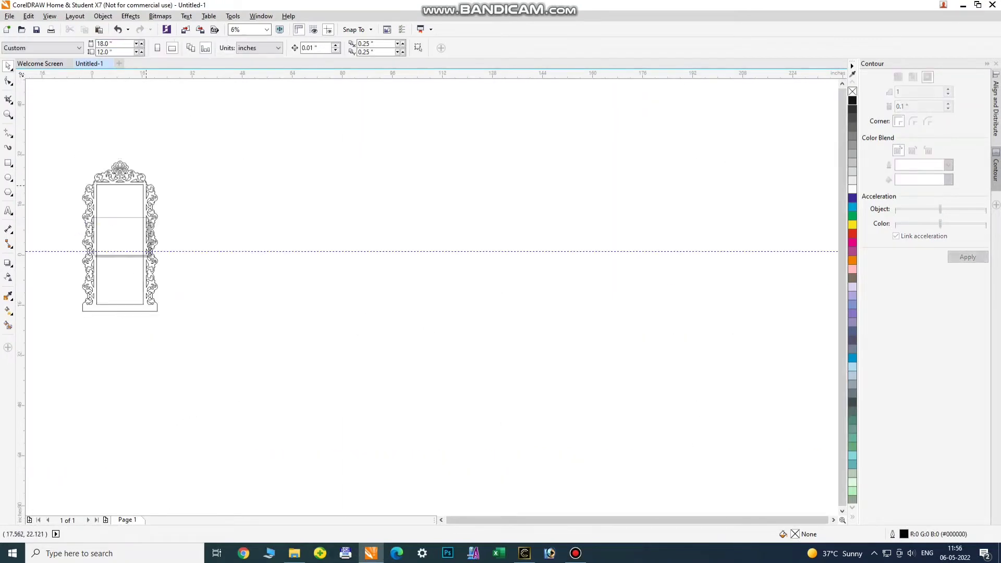
Step: Move the enlarged frame group beside the page to inspect it and centre it back on the page
{"action": "left_click_drag", "start_coordinate": [147, 185], "coordinate": [273, 209]}
{"action": "left_click", "coordinate": [248, 213]}
{"action": "scroll", "coordinate": [248, 214], "scroll_direction": "up", "scroll_amount": 2}
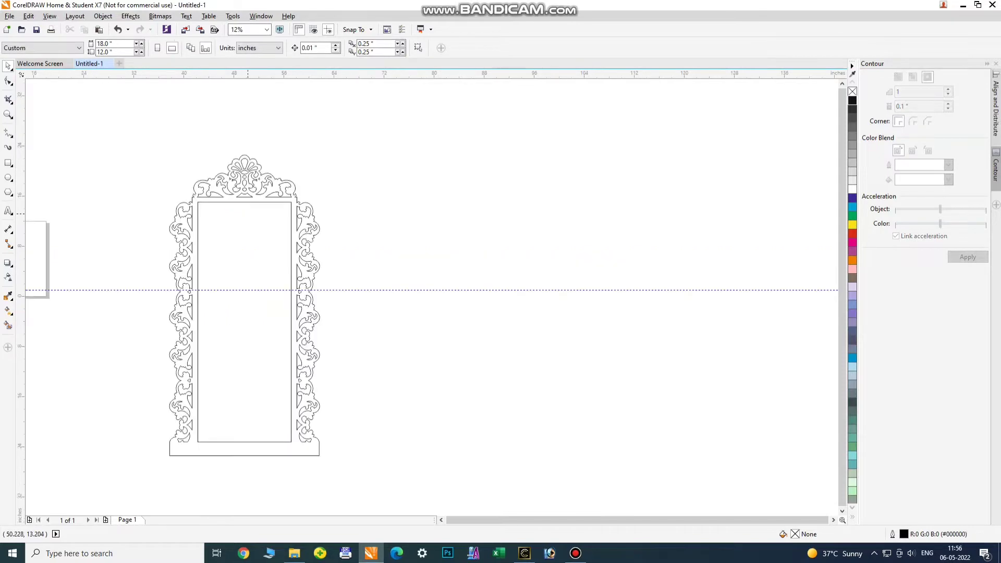
{"action": "scroll", "coordinate": [200, 203], "scroll_direction": "up", "scroll_amount": 6}
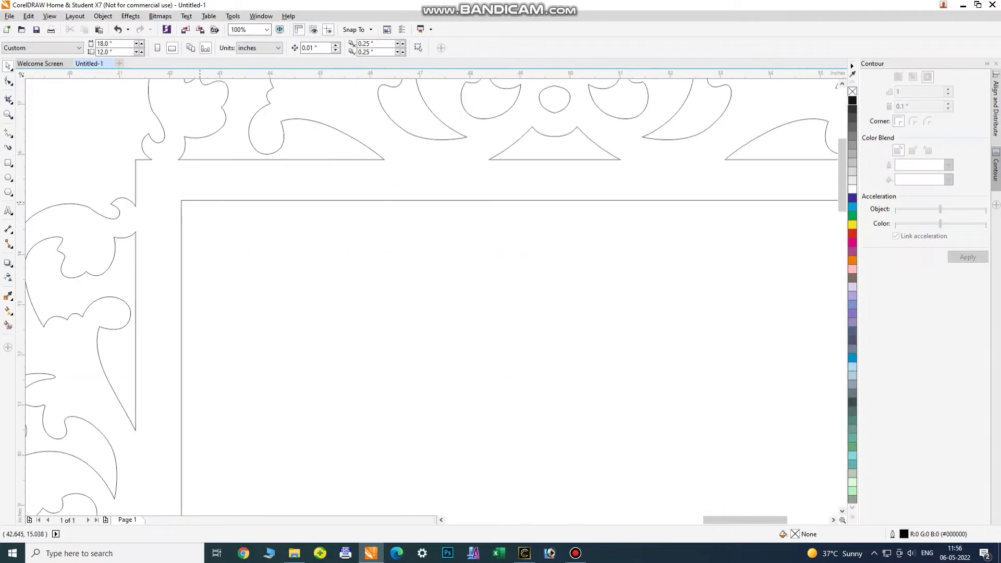
{"action": "left_click", "coordinate": [198, 201]}
{"action": "scroll", "coordinate": [198, 201], "scroll_direction": "down", "scroll_amount": 1}
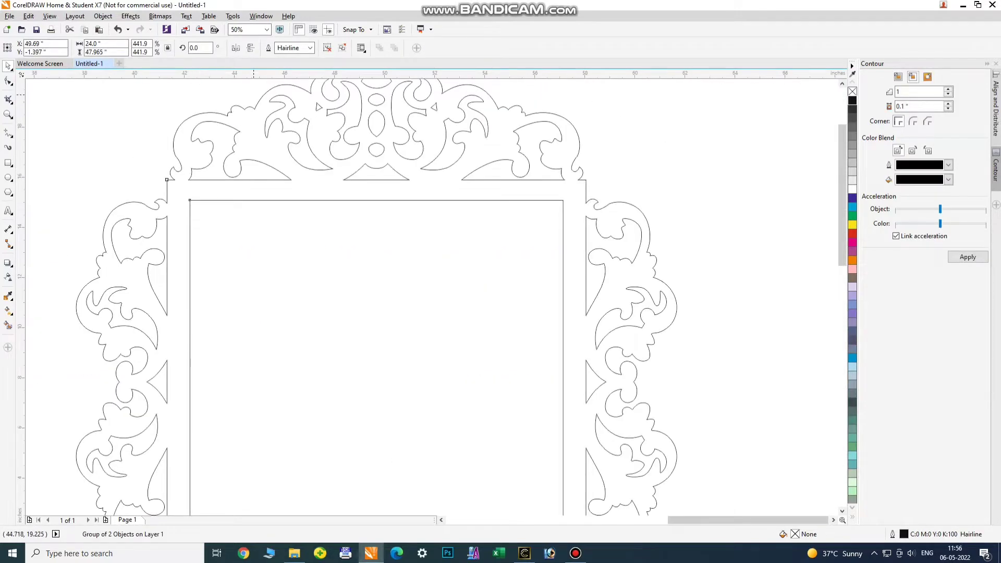
{"action": "scroll", "coordinate": [400, 351], "scroll_direction": "down", "scroll_amount": 3}
{"action": "key", "text": "p"}
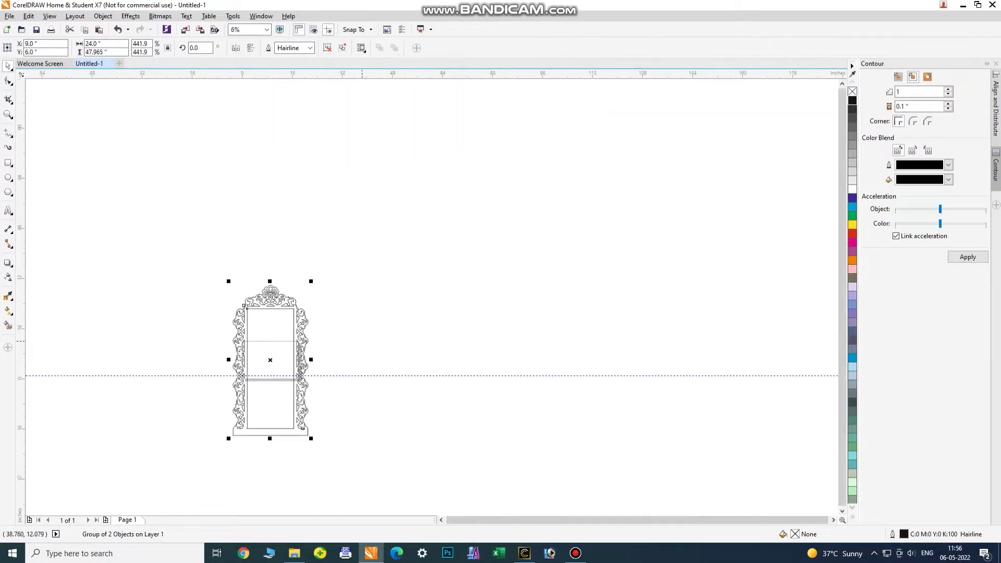
Step: Switch the page to portrait orientation
{"action": "key", "text": "Escape"}
{"action": "left_click", "coordinate": [157, 47]}
{"action": "scroll", "coordinate": [235, 372], "scroll_direction": "up", "scroll_amount": 3}
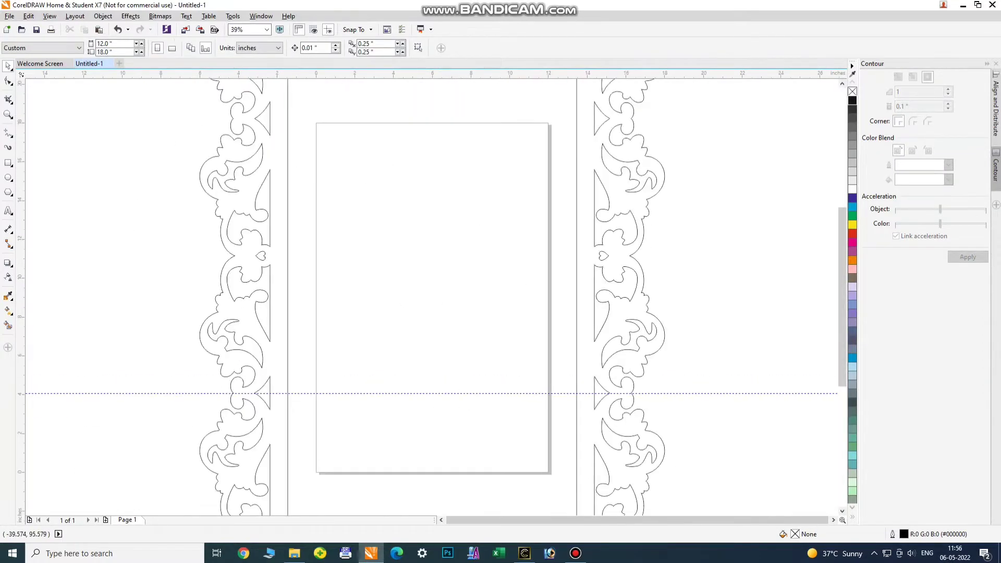
{"action": "scroll", "coordinate": [134, 154], "scroll_direction": "down", "scroll_amount": 1}
{"action": "scroll", "coordinate": [216, 307], "scroll_direction": "down", "scroll_amount": 2}
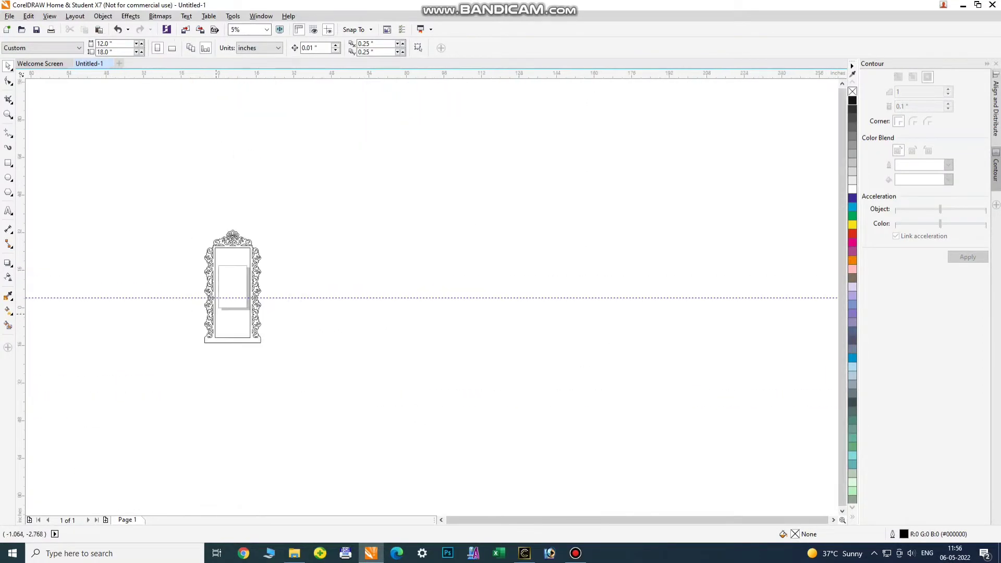
Step: Set the frame group's height to 48 inches and keep the group selected
{"action": "left_click", "coordinate": [233, 241]}
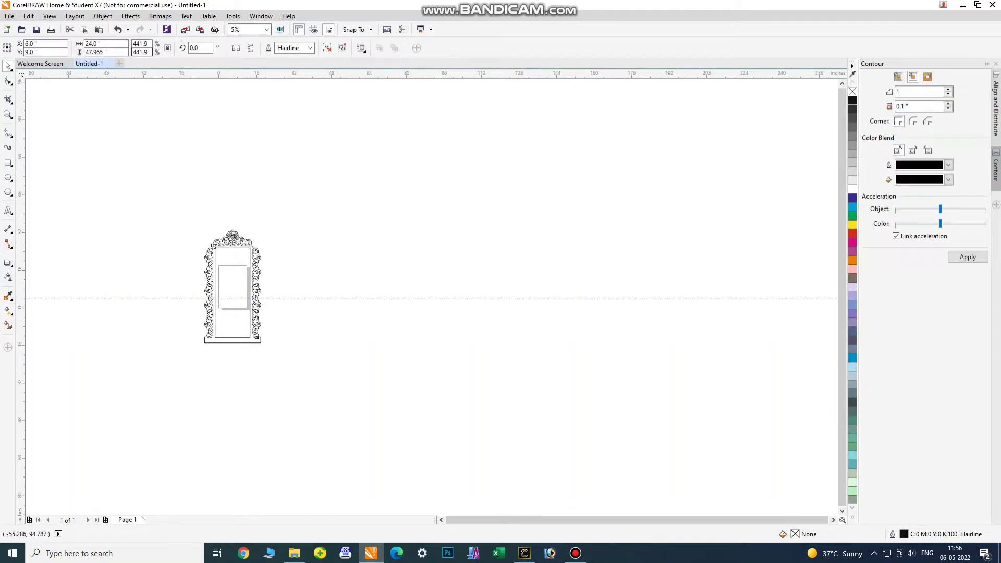
{"action": "double_click", "coordinate": [105, 52]}
{"action": "type", "text": "48"}
{"action": "left_click_drag", "start_coordinate": [329, 199], "coordinate": [145, 411]}
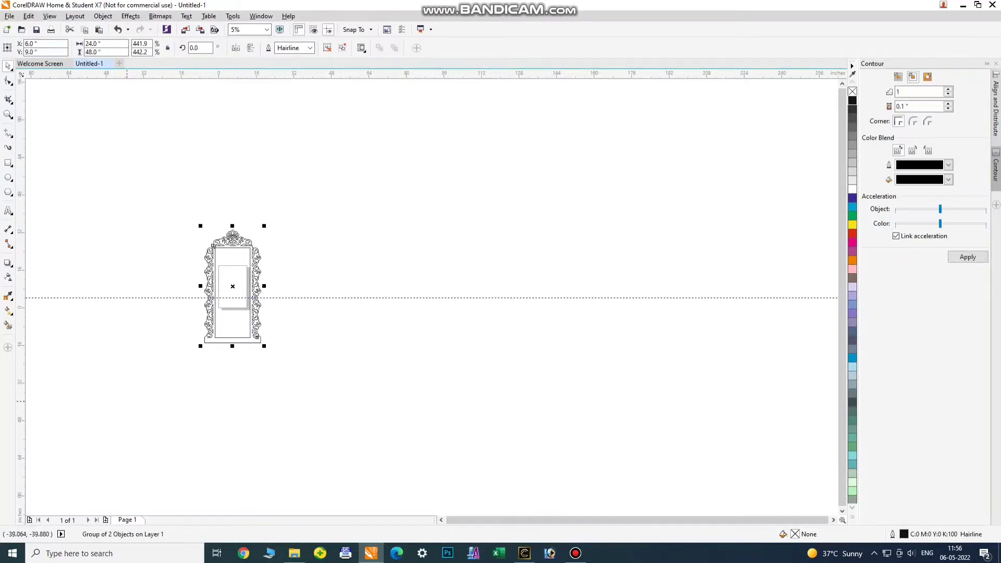
Step: Export the selected frame group to the Desktop as an EPS file named MIRROR and switch back to Carveco
{"action": "key", "text": "ctrl+e"}
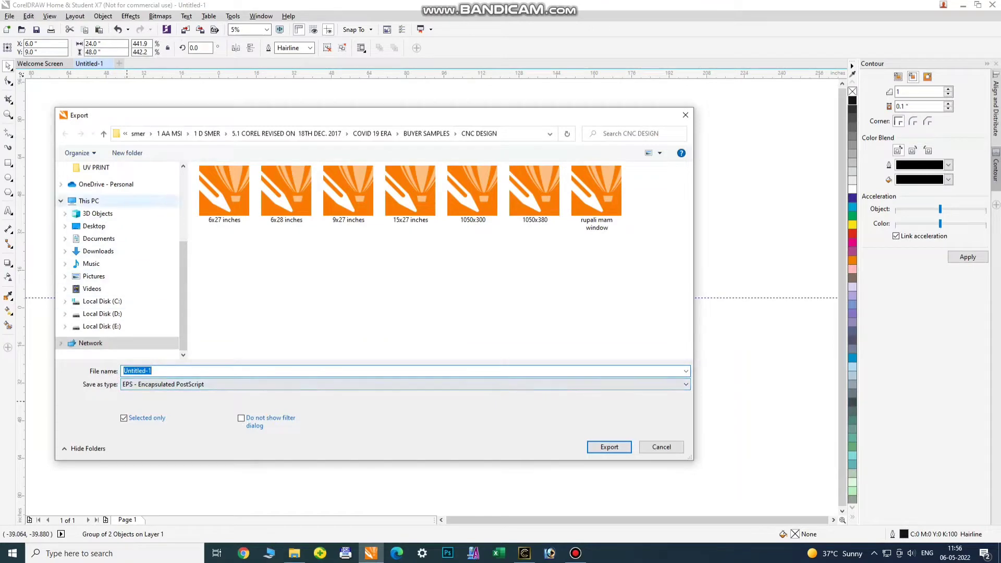
{"action": "left_click_drag", "start_coordinate": [183, 276], "coordinate": [183, 205]}
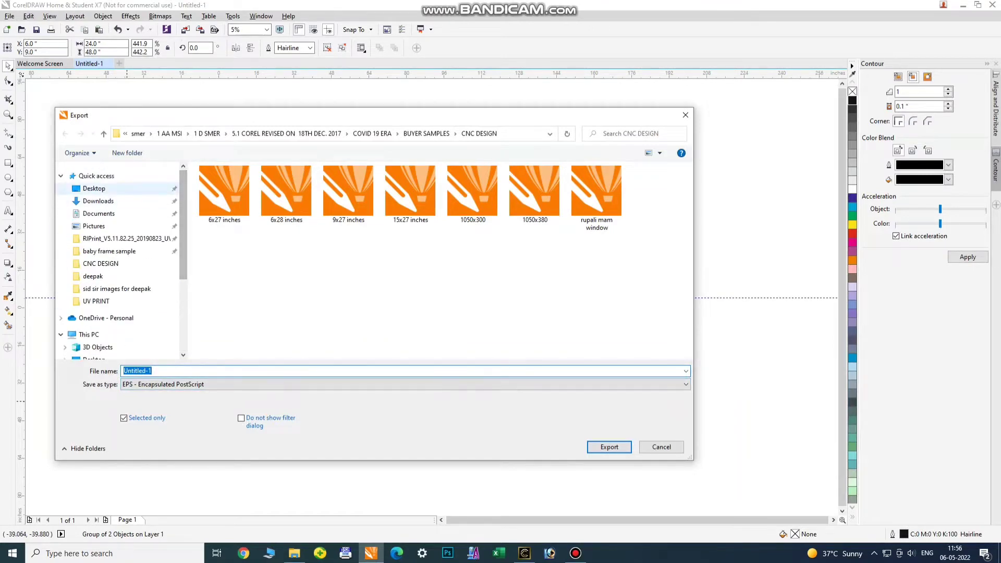
{"action": "left_click", "coordinate": [84, 187]}
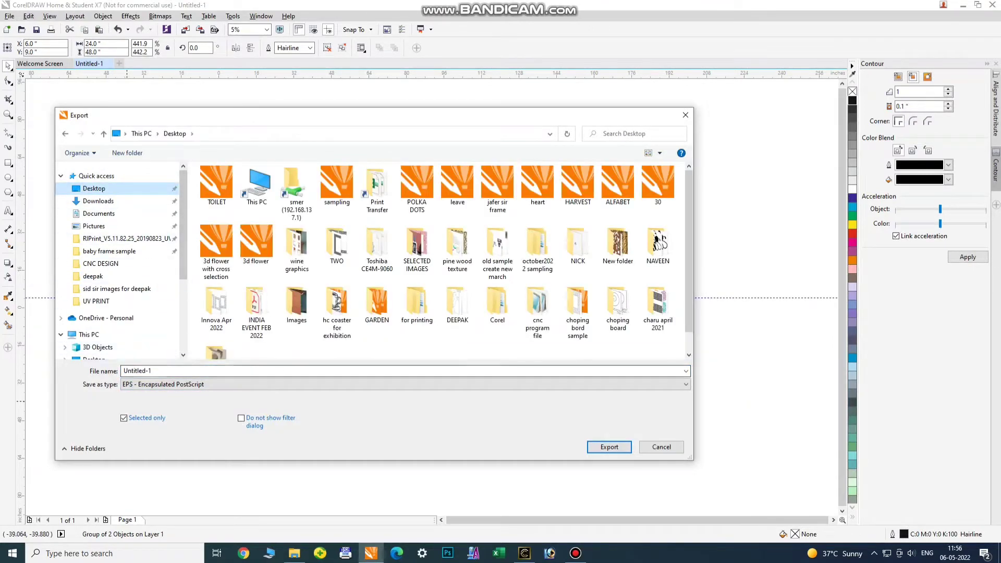
{"action": "type", "text": "MIRROR"}
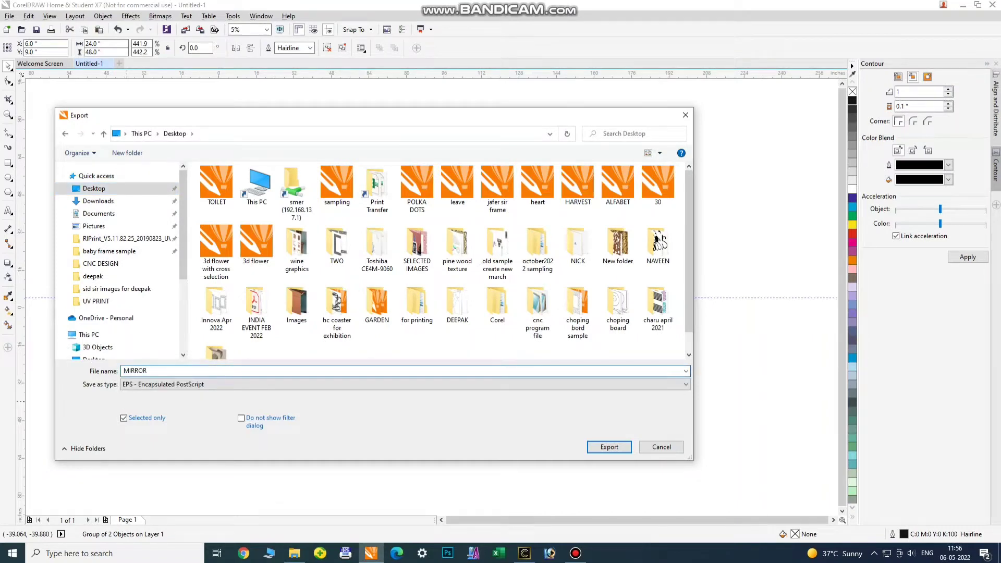
{"action": "key", "text": "Return"}
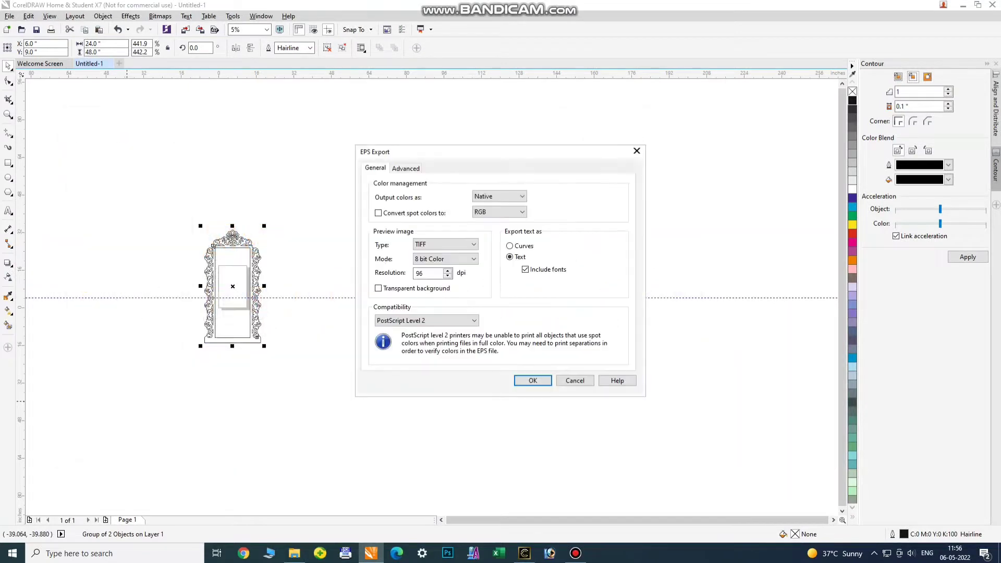
{"action": "left_click", "coordinate": [532, 380]}
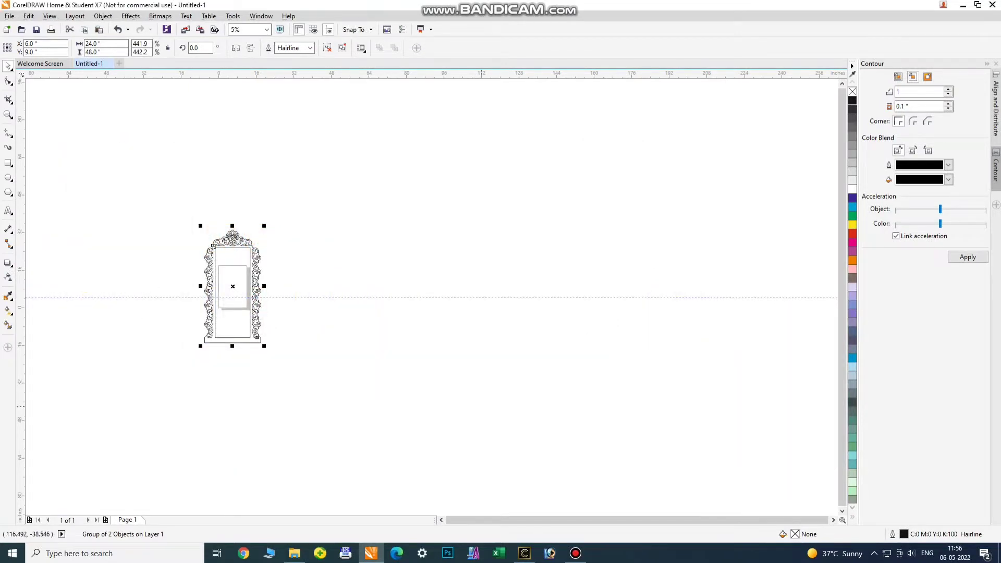
{"action": "left_click", "coordinate": [496, 497]}
{"action": "left_click", "coordinate": [524, 553]}
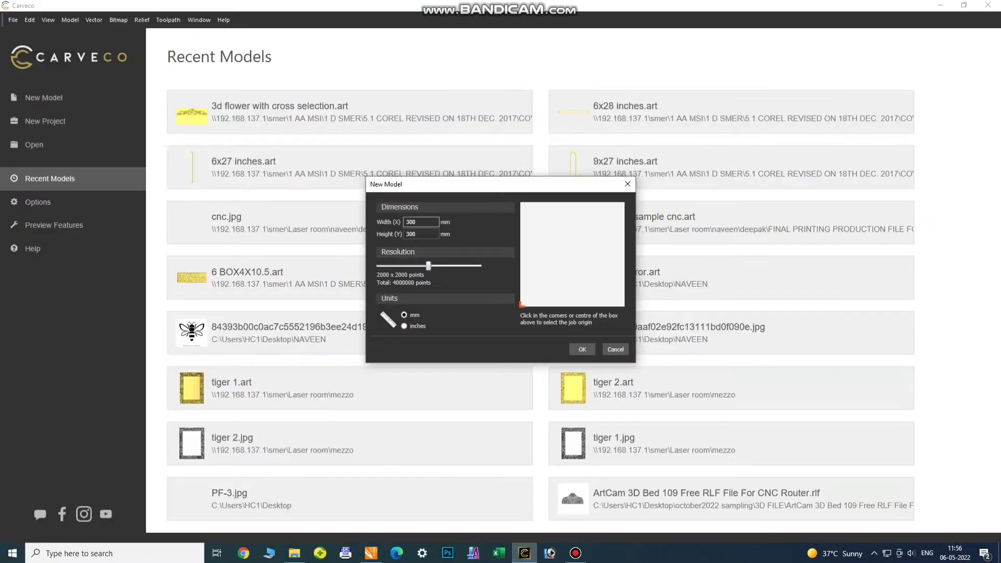
Step: Create a new model measured in inches, 24 inches wide and 48 inches high
{"action": "left_click", "coordinate": [404, 326]}
{"action": "double_click", "coordinate": [421, 222]}
{"action": "type", "text": "24"}
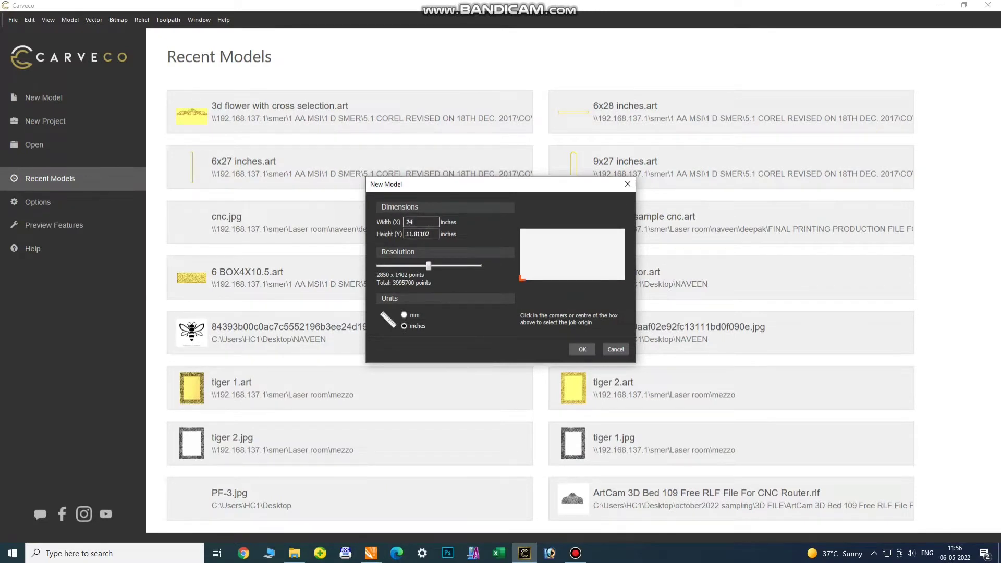
{"action": "key", "text": "Tab"}
{"action": "type", "text": "48"}
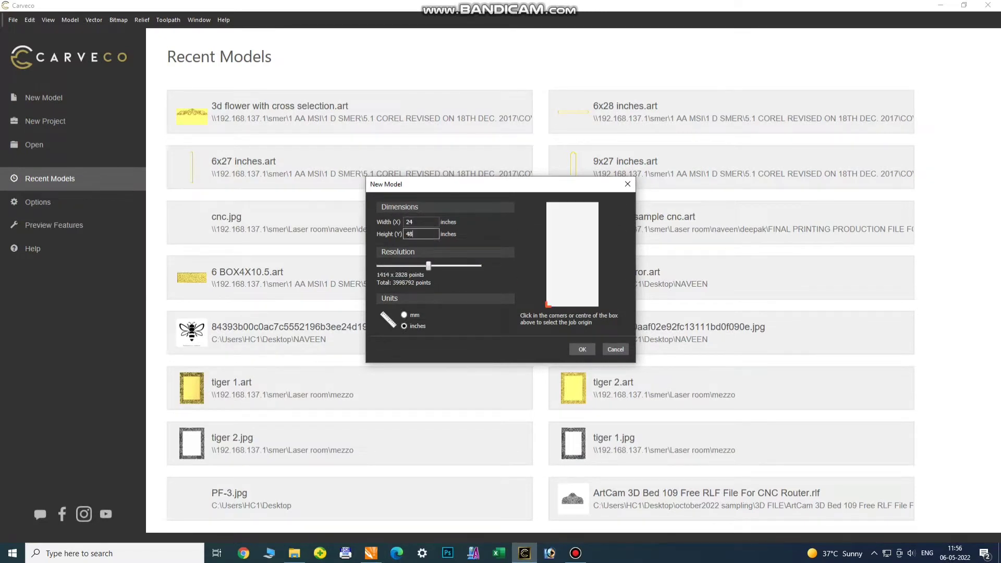
{"action": "key", "text": "Tab"}
{"action": "key", "text": "Tab"}
{"action": "key", "text": "Return"}
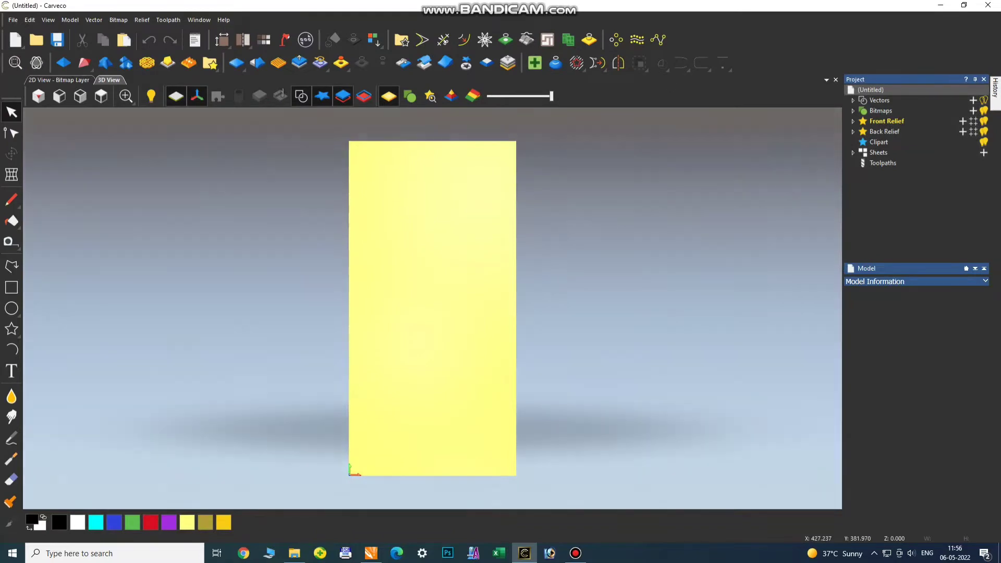
Step: Import the MIRROR vector file from the Desktop into the current layer and leave the frame vectors deselected
{"action": "left_click", "coordinate": [94, 20]}
{"action": "left_click", "coordinate": [107, 37]}
{"action": "left_click_drag", "start_coordinate": [406, 291], "coordinate": [406, 228]}
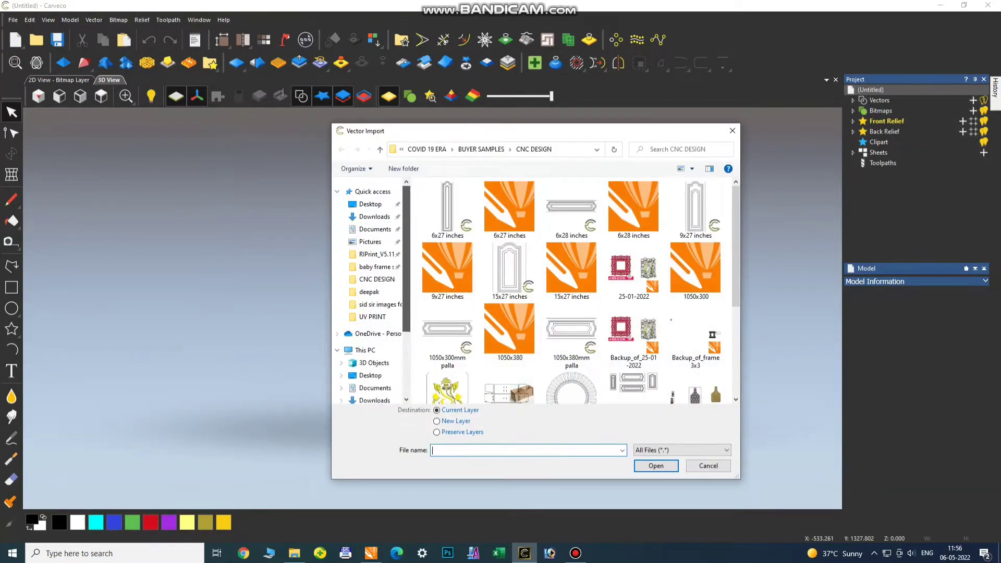
{"action": "left_click", "coordinate": [369, 204]}
{"action": "left_click", "coordinate": [483, 256]}
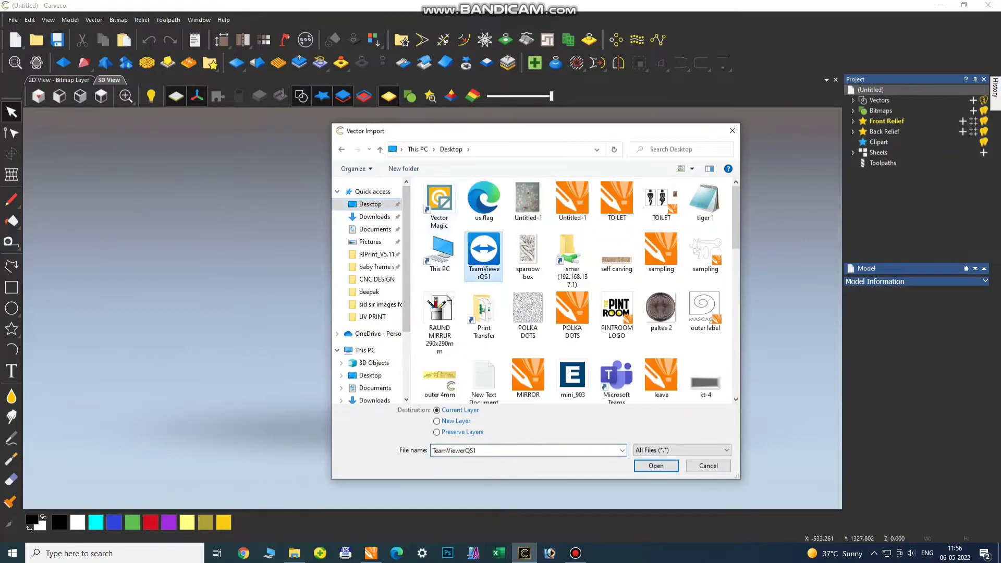
{"action": "key", "text": "m"}
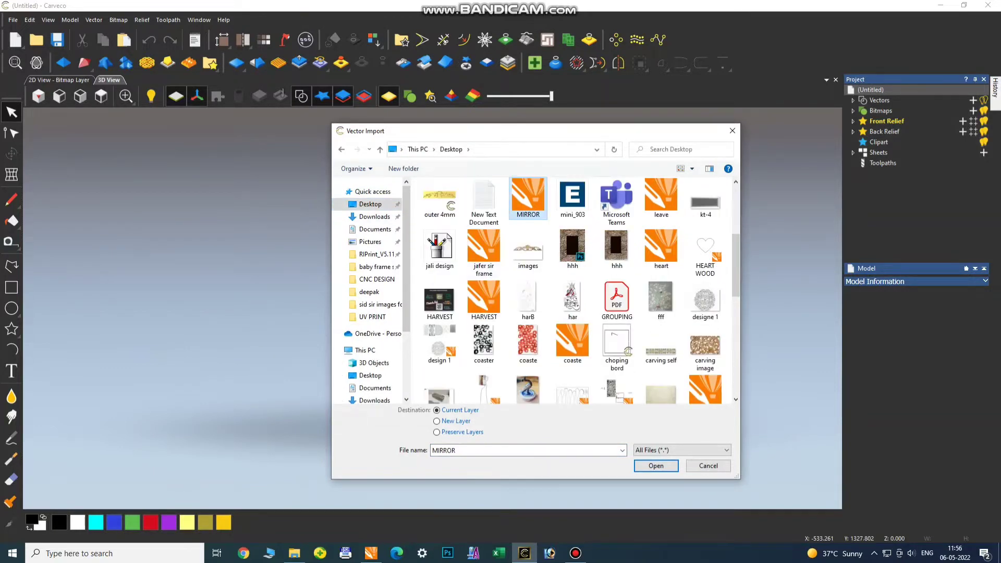
{"action": "key", "text": "Return"}
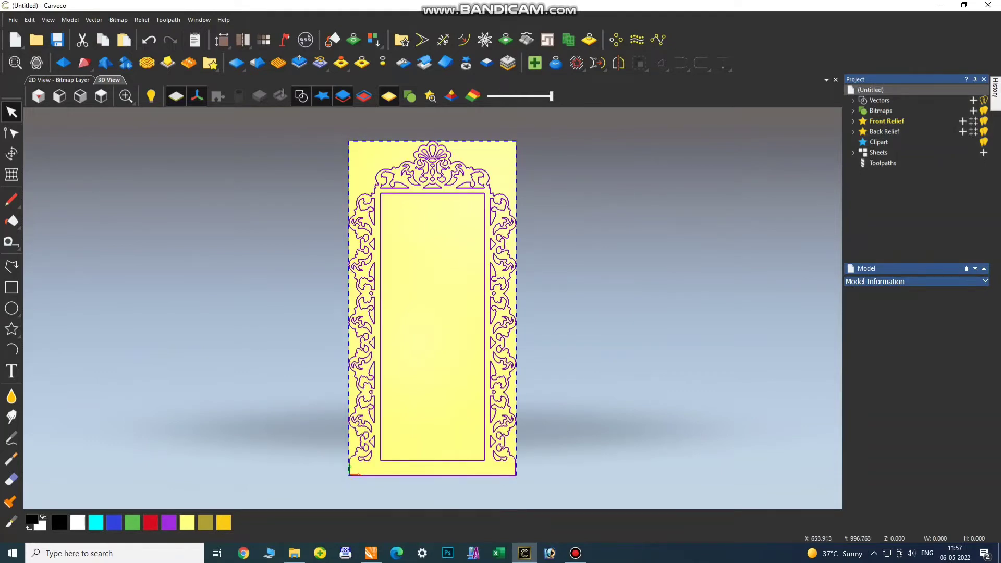
{"action": "key", "text": "Escape"}
{"action": "left_click", "coordinate": [477, 194]}
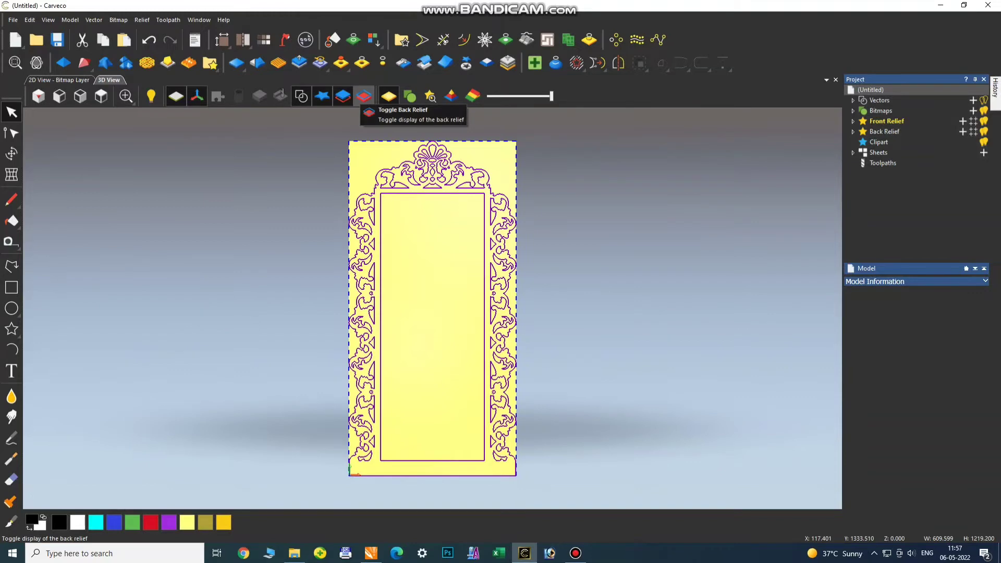
{"action": "key", "text": "Escape"}
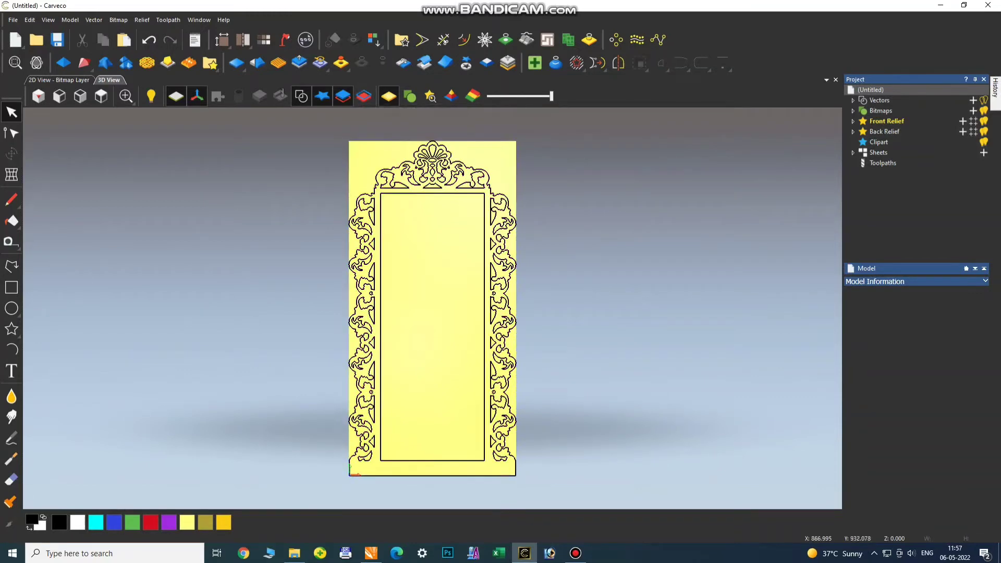
Step: Try a round relief profile with a reduced angle on the frame's outer outline and leave the Shape Editor without applying it
{"action": "scroll", "coordinate": [463, 186], "scroll_direction": "up", "scroll_amount": 5}
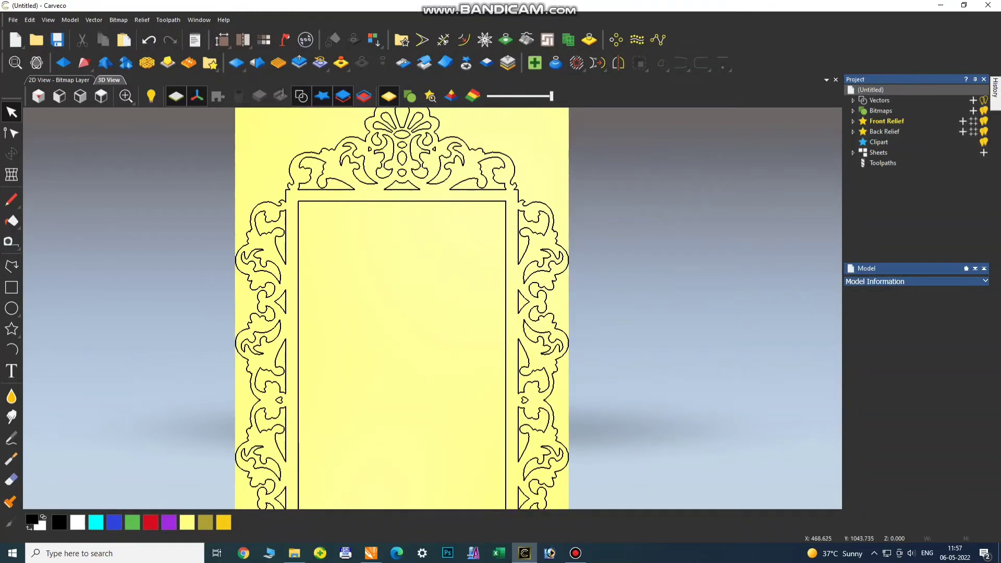
{"action": "left_click", "coordinate": [451, 137]}
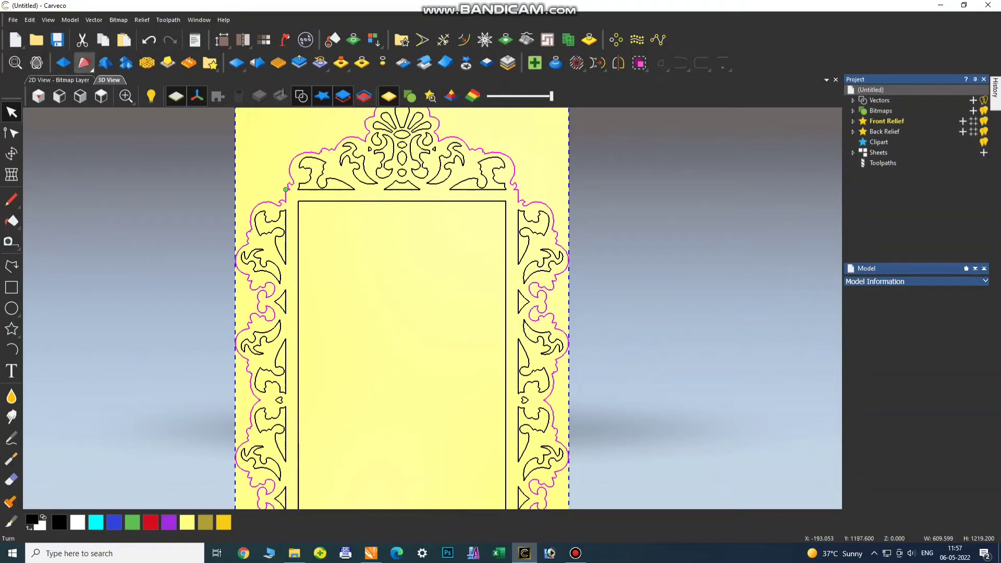
{"action": "left_click", "coordinate": [63, 62]}
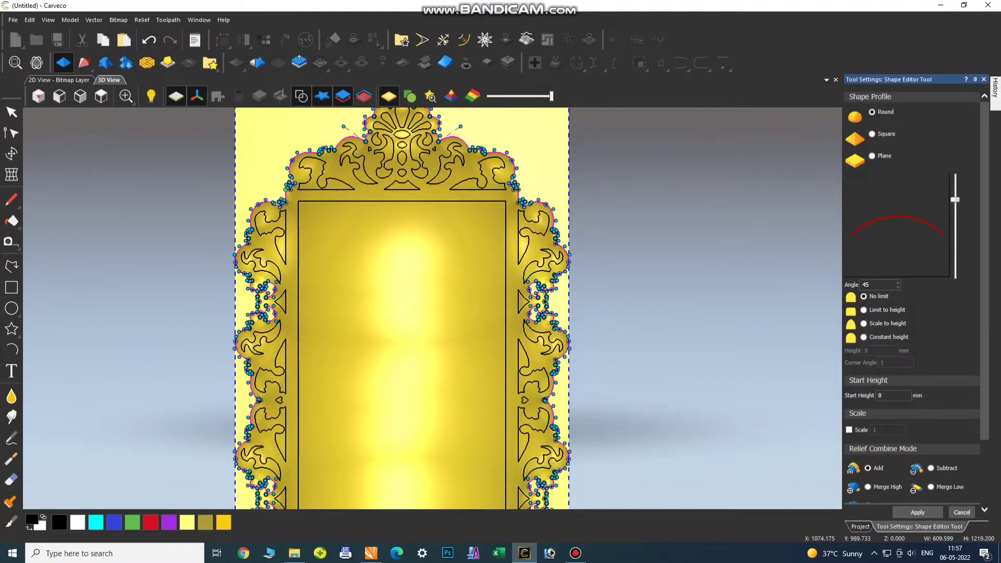
{"action": "scroll", "coordinate": [276, 346], "scroll_direction": "up", "scroll_amount": 5}
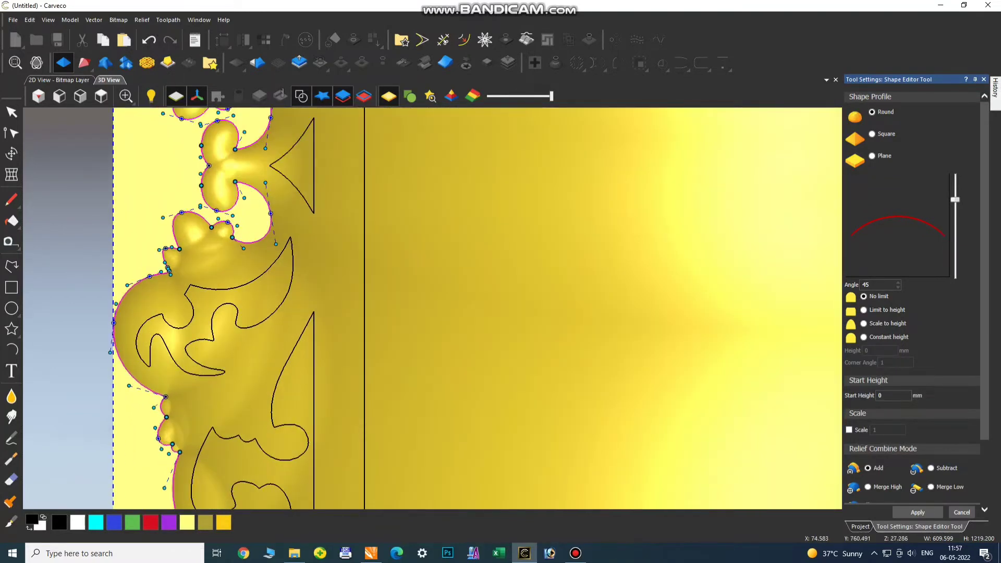
{"action": "scroll", "coordinate": [428, 313], "scroll_direction": "down", "scroll_amount": 5}
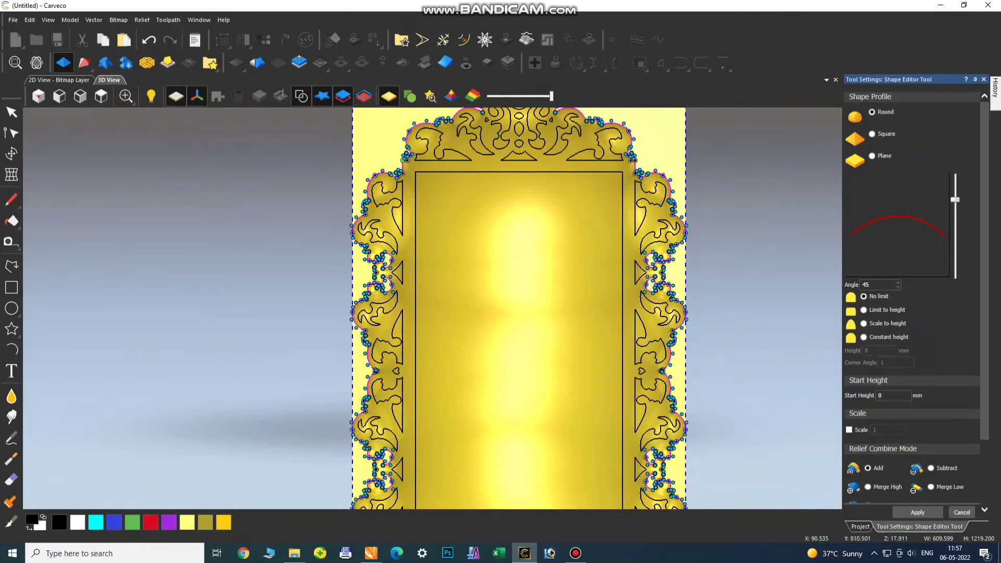
{"action": "scroll", "coordinate": [431, 309], "scroll_direction": "down", "scroll_amount": 1}
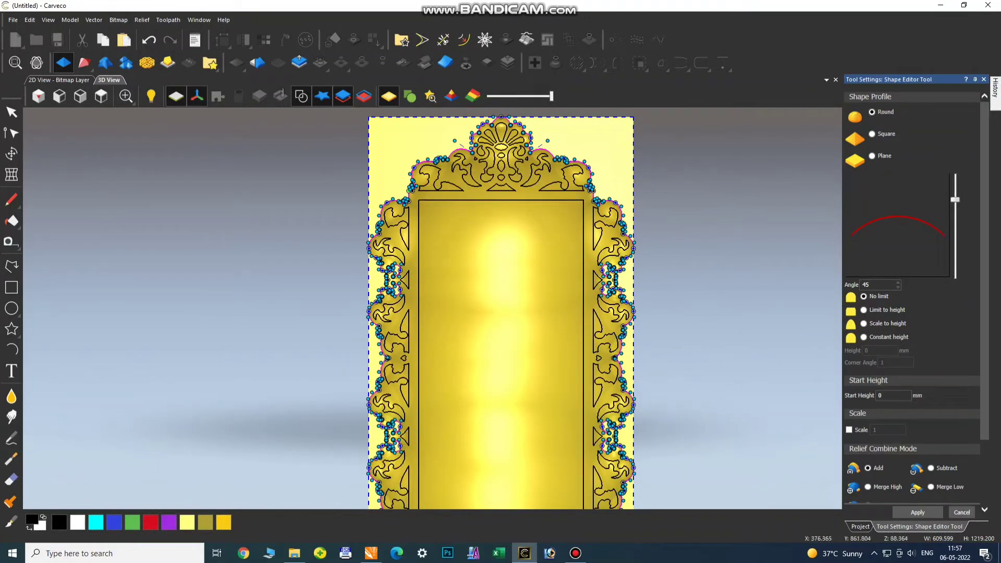
{"action": "mouse_move", "coordinate": [955, 199]}
{"action": "left_mouse_down"}
{"action": "mouse_move", "coordinate": [955, 184]}
{"action": "mouse_move", "coordinate": [955, 214]}
{"action": "mouse_move", "coordinate": [955, 204]}
{"action": "left_mouse_up"}
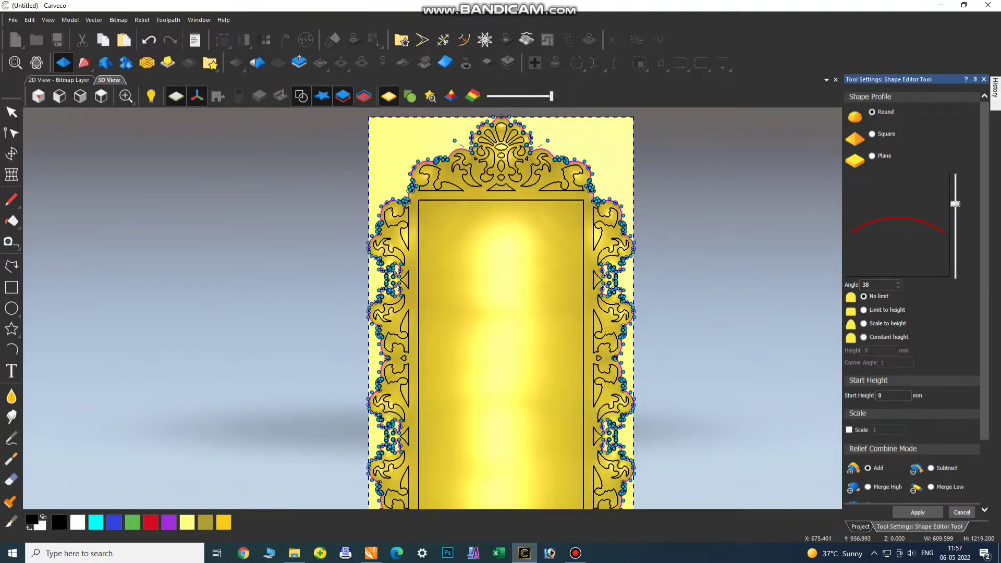
{"action": "key", "text": "Escape"}
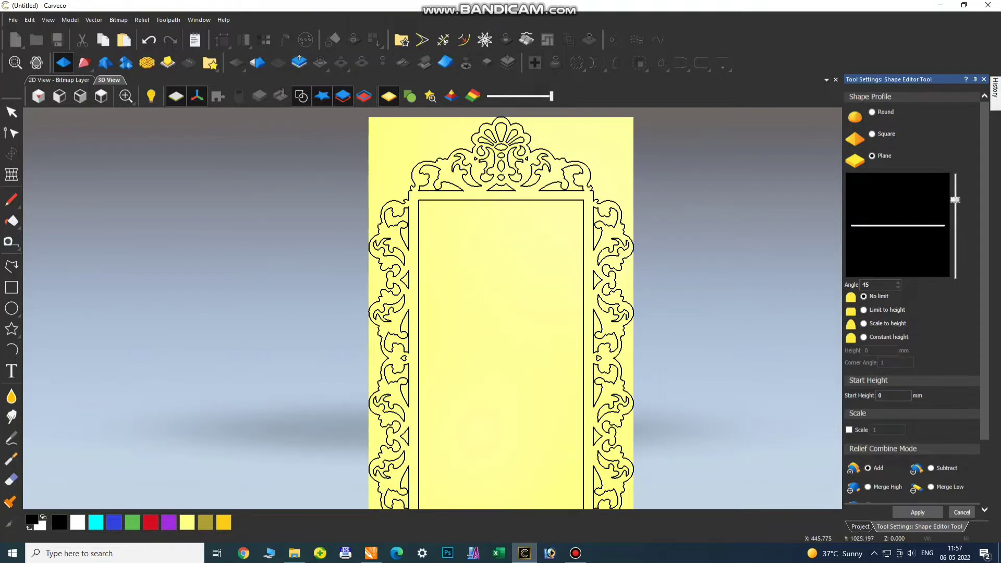
{"action": "left_click", "coordinate": [11, 112]}
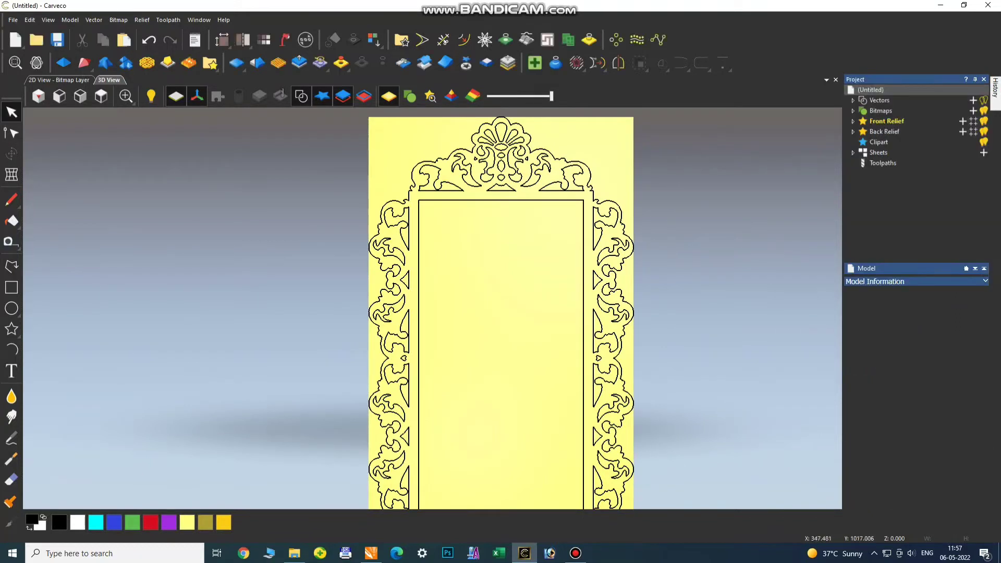
{"action": "scroll", "coordinate": [538, 206], "scroll_direction": "up", "scroll_amount": 1}
{"action": "left_click", "coordinate": [602, 177]}
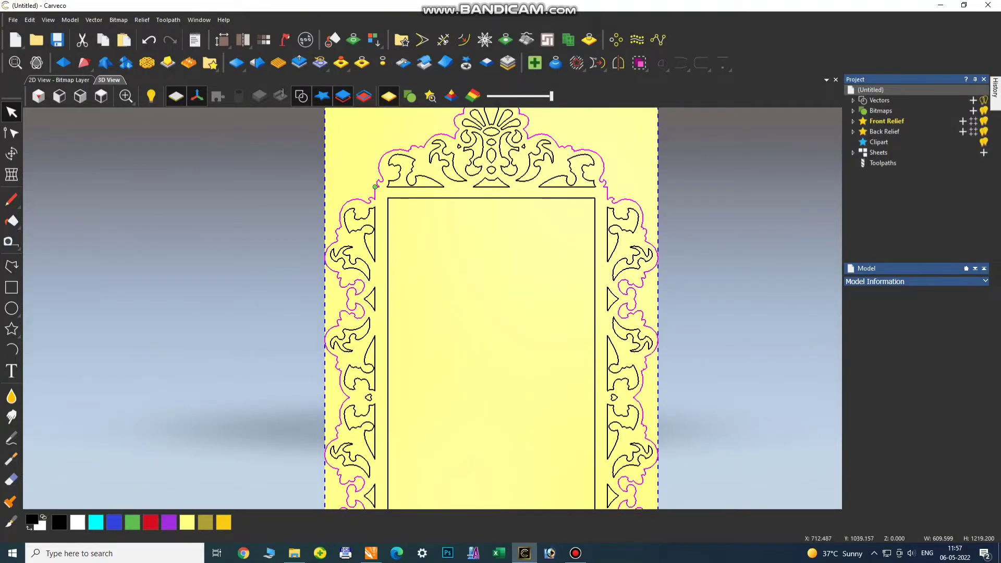
{"action": "key", "text": "Escape"}
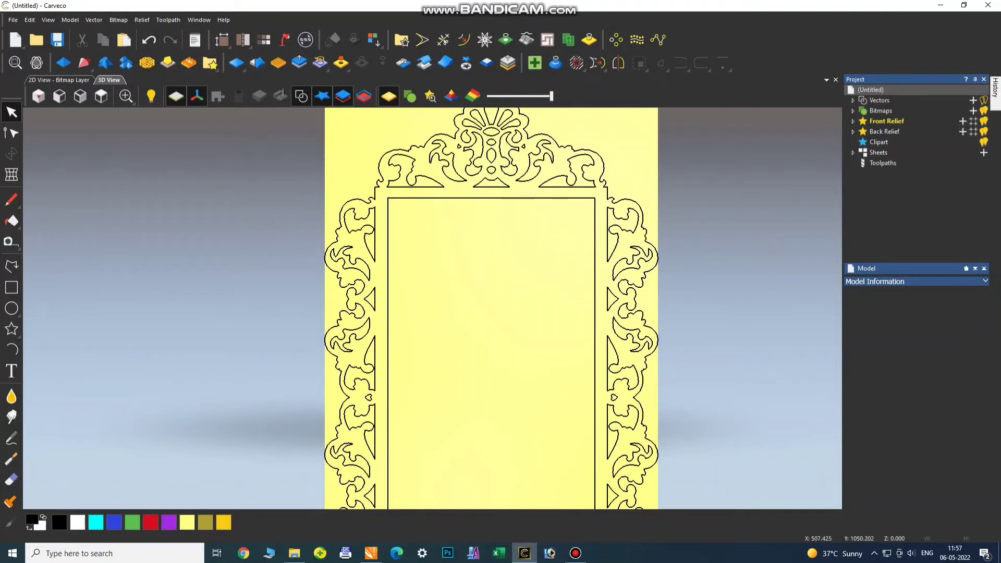
{"action": "left_click", "coordinate": [602, 178]}
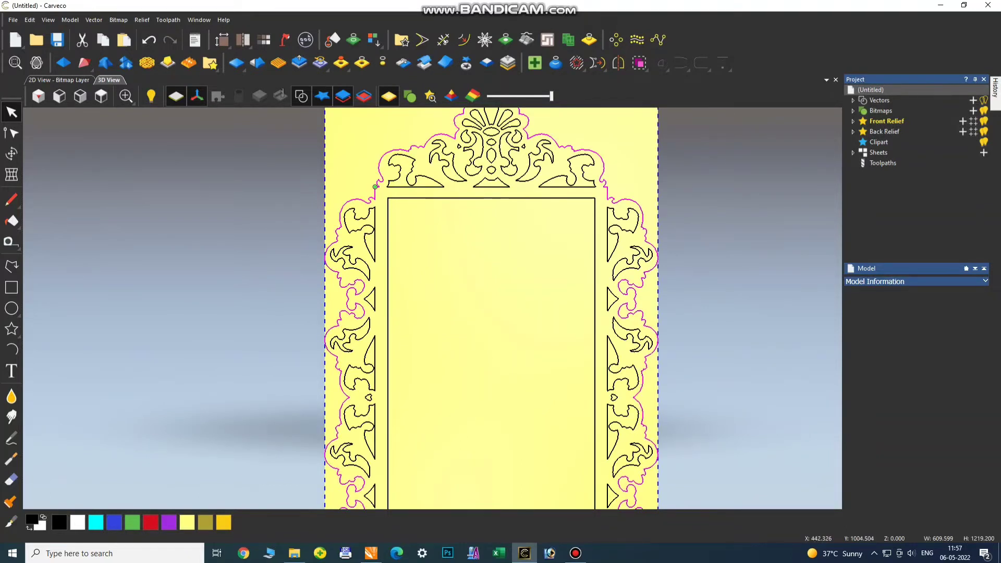
{"action": "key", "text": "Escape"}
{"action": "scroll", "coordinate": [433, 308], "scroll_direction": "down", "scroll_amount": 1}
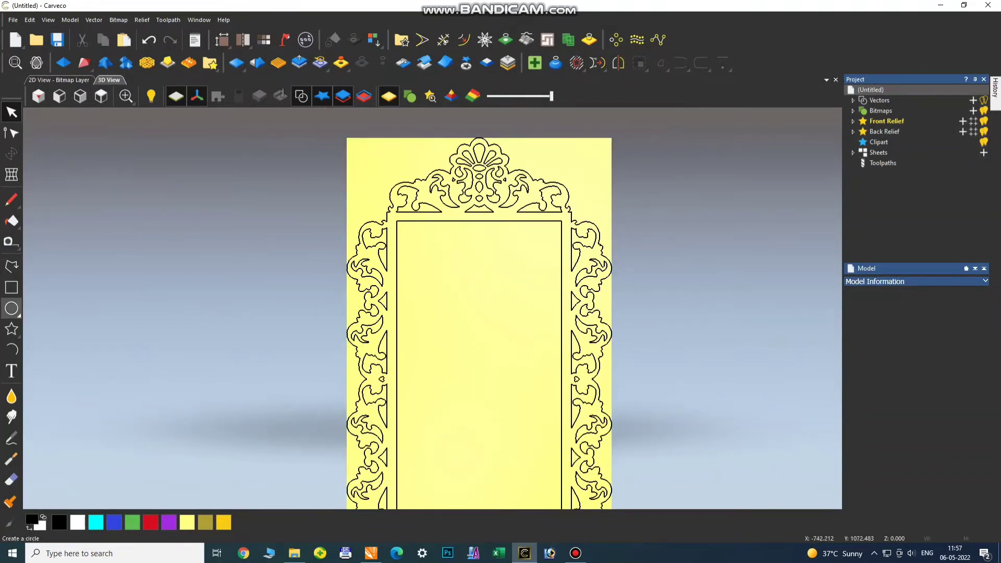
Step: Draw a start-end-point arc about 71 mm wide with a radius of about 44 mm inside the upper mirror opening, and deselect it
{"action": "left_click", "coordinate": [11, 349]}
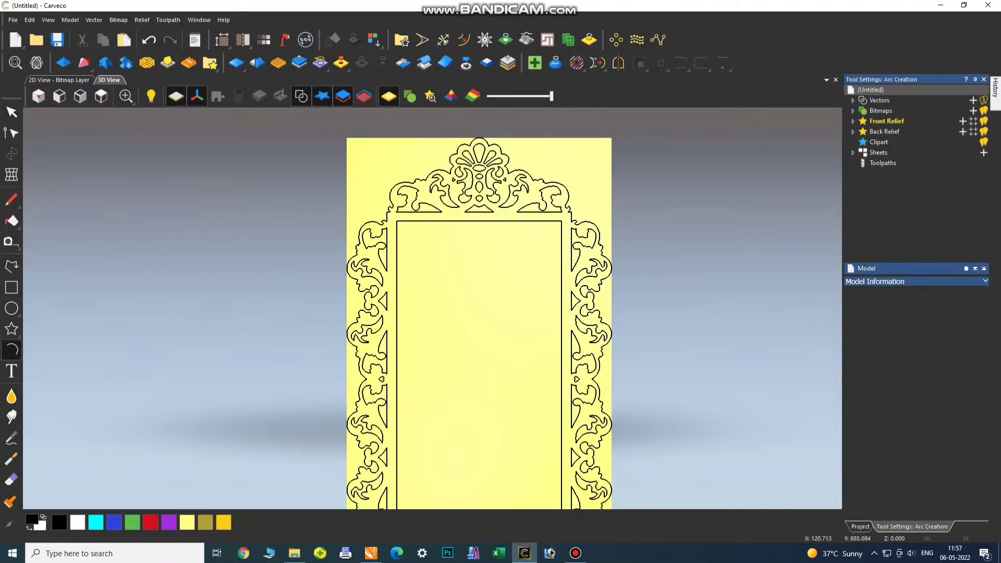
{"action": "left_click", "coordinate": [430, 271]}
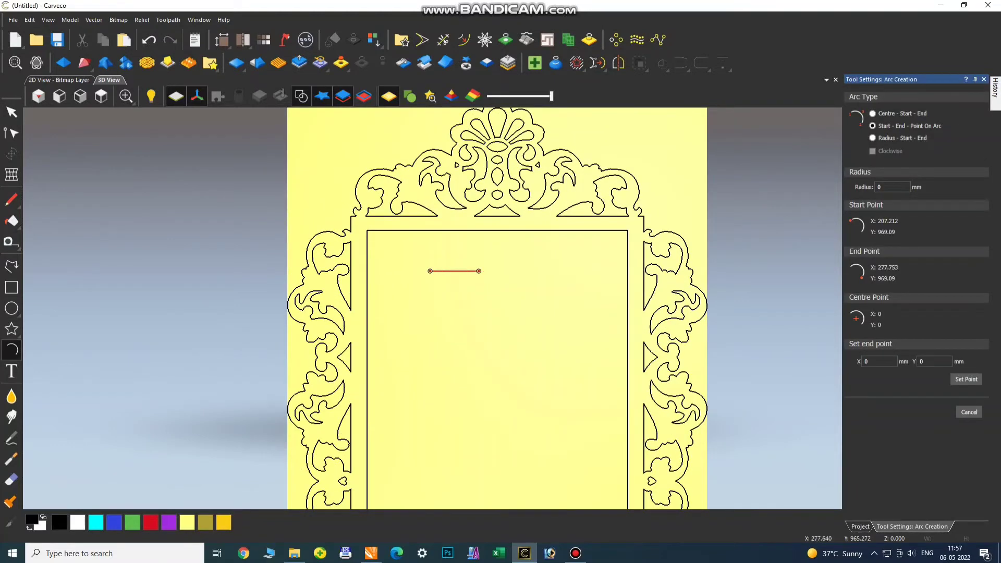
{"action": "left_click", "coordinate": [479, 271]}
{"action": "left_click", "coordinate": [470, 263]}
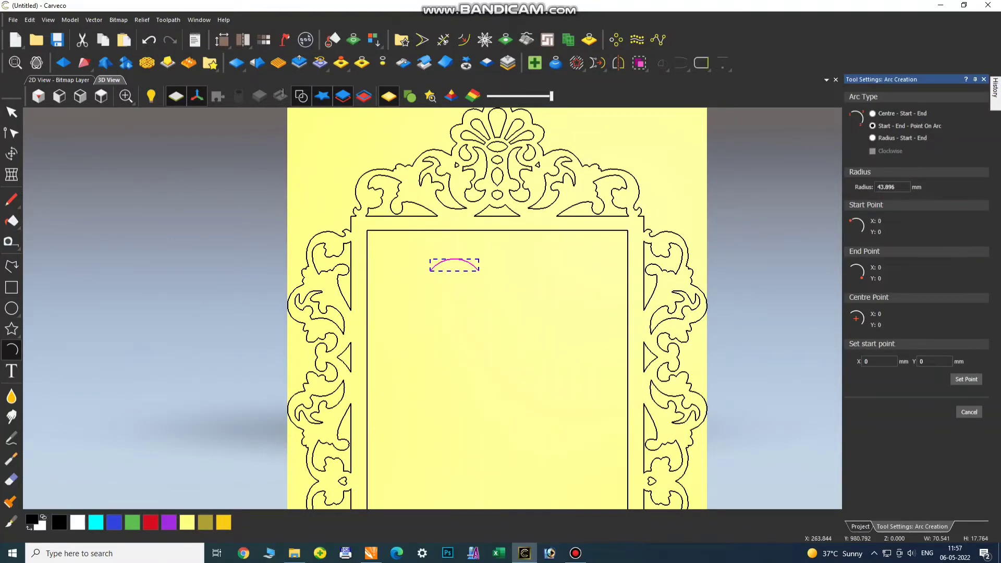
{"action": "left_click", "coordinate": [12, 112]}
{"action": "left_click", "coordinate": [331, 151]}
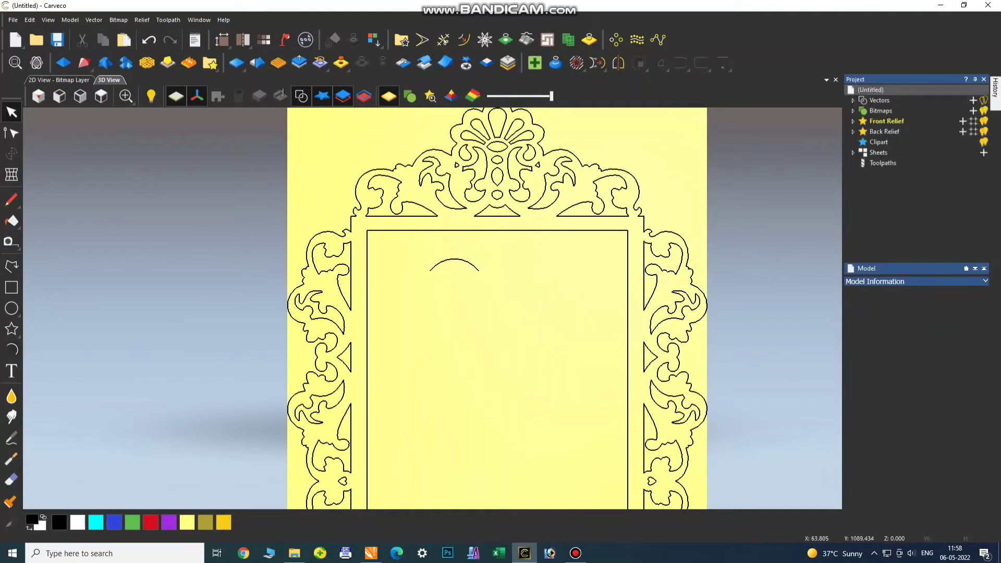
Step: Examine the separate ornament vectors in the frame's crest, including the corner scroll, the inner scroll and the central shell petal
{"action": "left_click", "coordinate": [419, 205]}
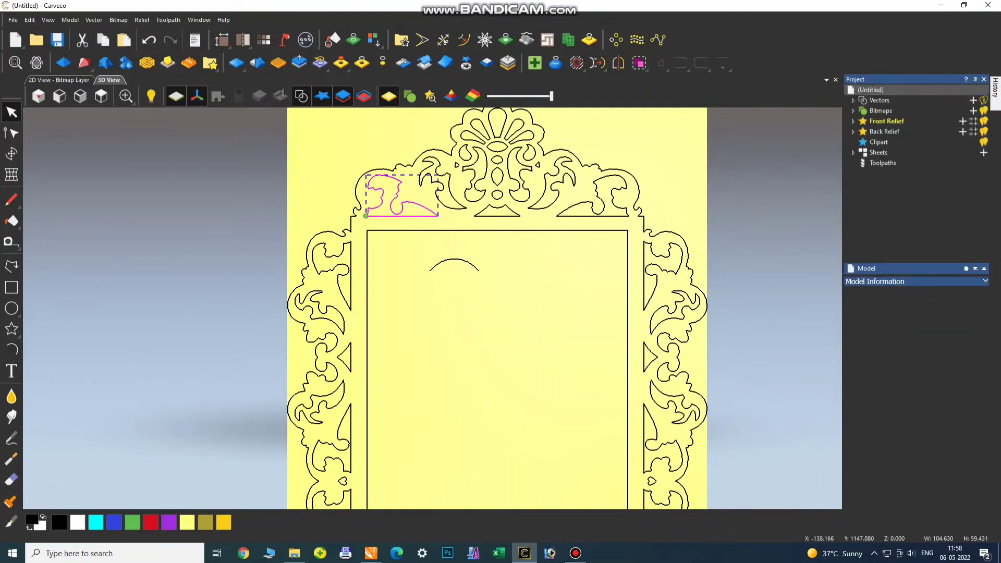
{"action": "scroll", "coordinate": [391, 212], "scroll_direction": "up", "scroll_amount": 4}
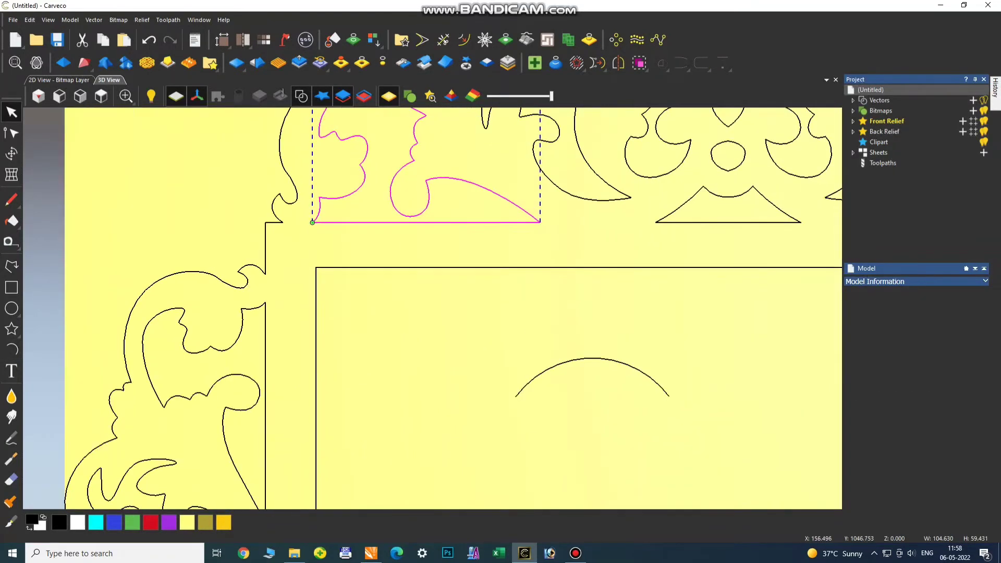
{"action": "scroll", "coordinate": [432, 308], "scroll_direction": "down", "scroll_amount": 2}
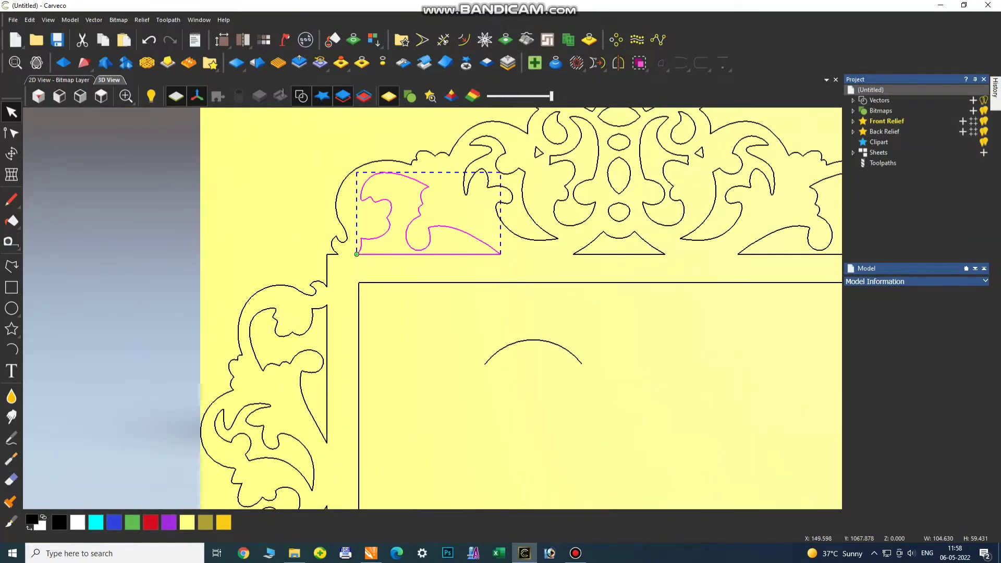
{"action": "scroll", "coordinate": [431, 306], "scroll_direction": "down", "scroll_amount": 1}
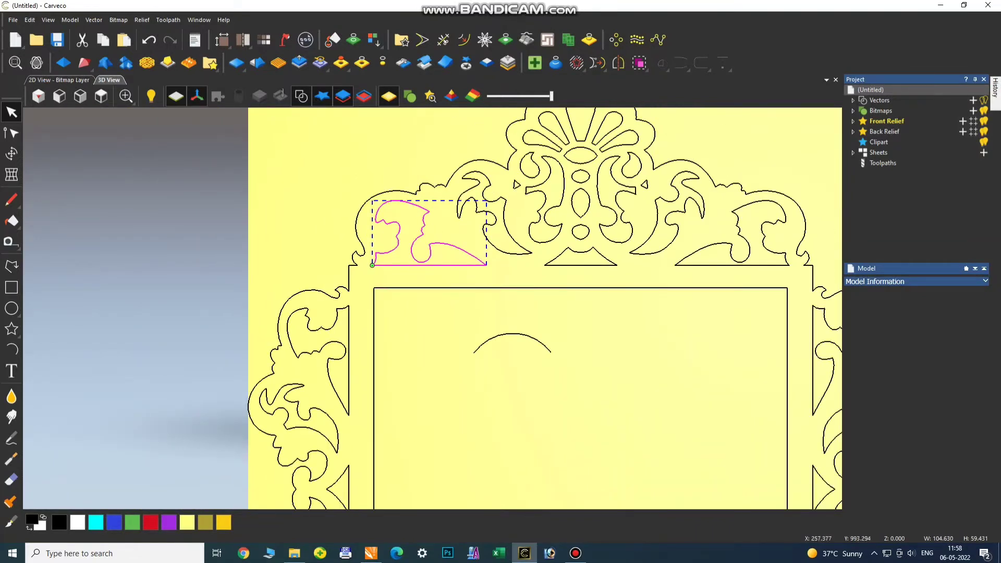
{"action": "left_click", "coordinate": [550, 175]}
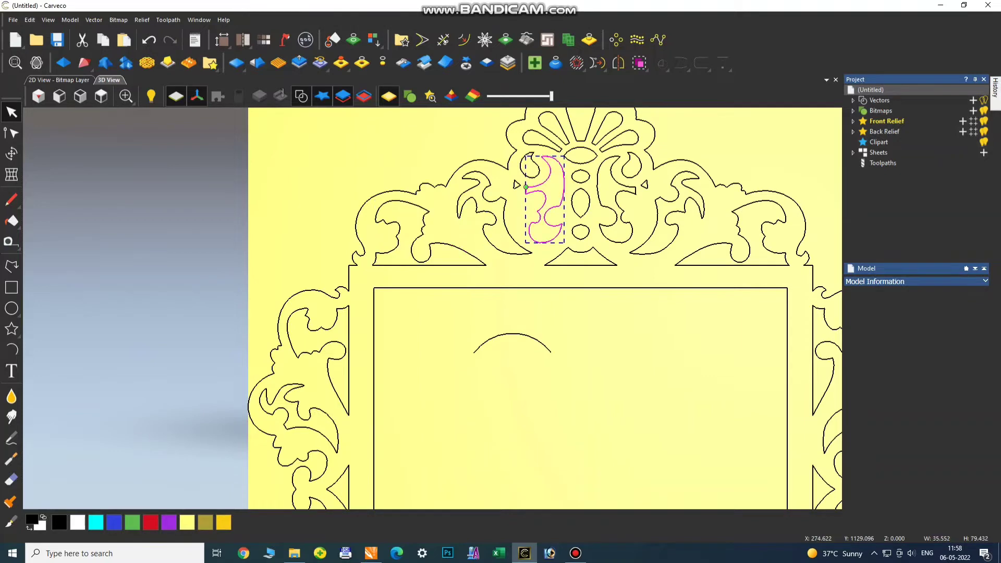
{"action": "left_click", "coordinate": [580, 140]}
{"action": "scroll", "coordinate": [577, 155], "scroll_direction": "down", "scroll_amount": 1}
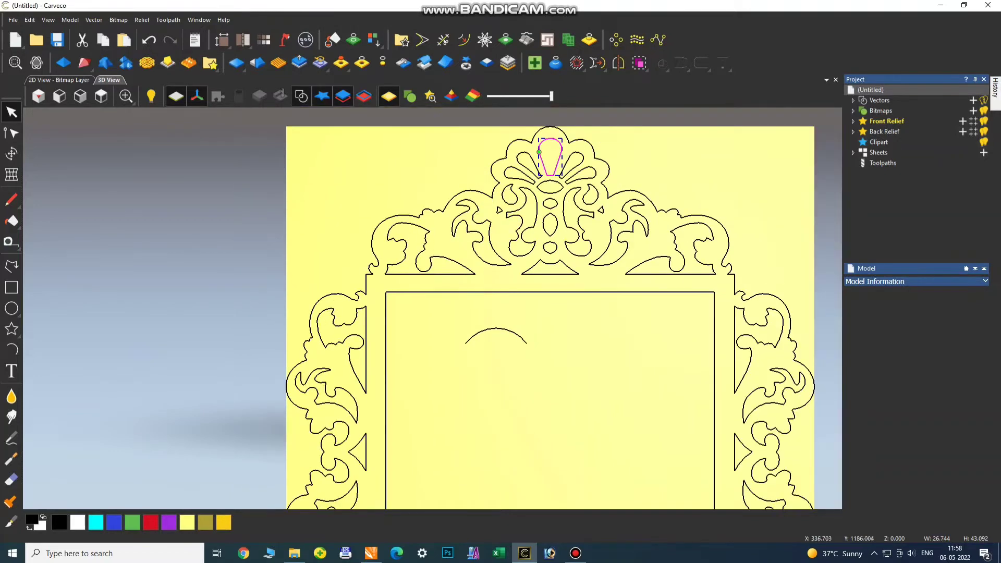
{"action": "scroll", "coordinate": [577, 155], "scroll_direction": "up", "scroll_amount": 2}
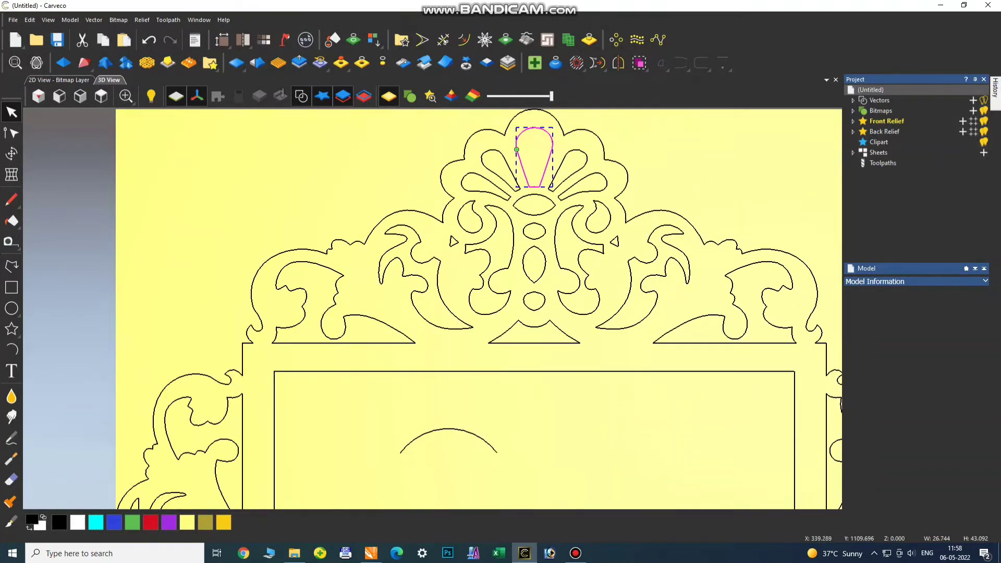
Step: Try a round relief profile with angles of 21 and -16 on the scroll right of the crest's central ovals
{"action": "left_click", "coordinate": [579, 256]}
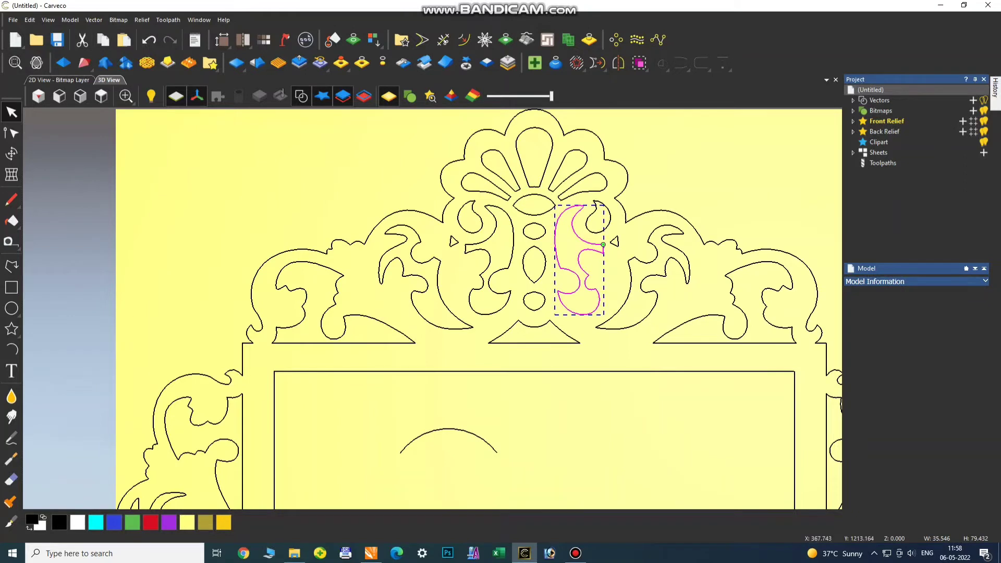
{"action": "left_click", "coordinate": [63, 62]}
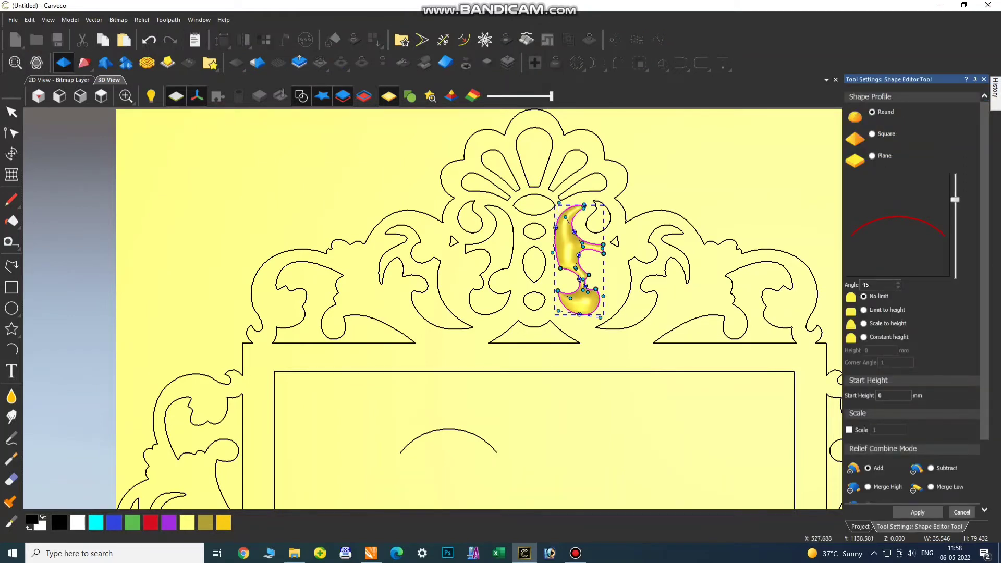
{"action": "left_click_drag", "start_coordinate": [955, 200], "coordinate": [955, 214]}
{"action": "scroll", "coordinate": [619, 265], "scroll_direction": "down", "scroll_amount": 3}
{"action": "middle_click_drag", "start_coordinate": [619, 265], "coordinate": [438, 271]}
{"action": "scroll", "coordinate": [438, 271], "scroll_direction": "down", "scroll_amount": 3}
{"action": "middle_click_drag", "start_coordinate": [490, 323], "coordinate": [490, 291]}
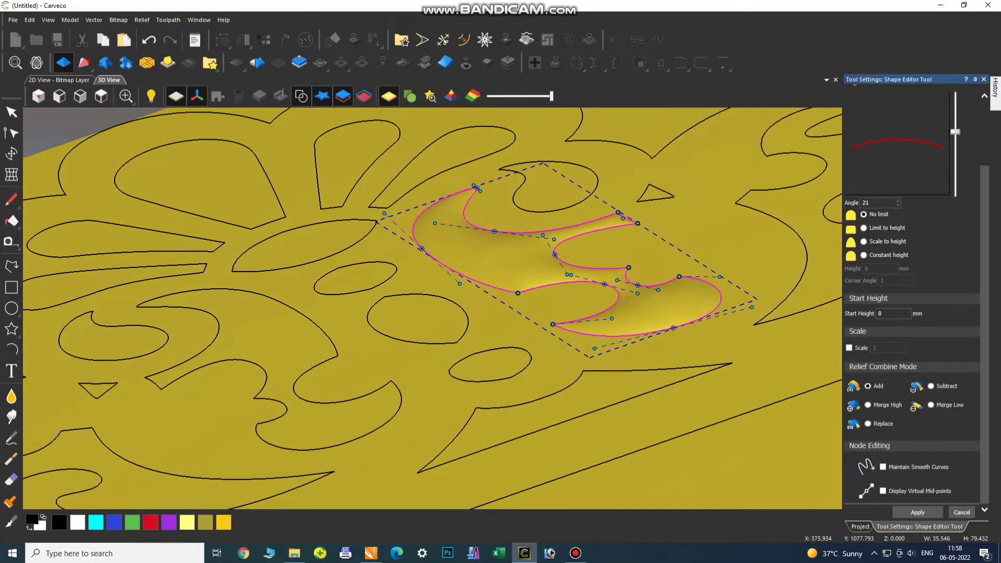
{"action": "mouse_move", "coordinate": [955, 131]}
{"action": "left_mouse_down"}
{"action": "mouse_move", "coordinate": [955, 93]}
{"action": "mouse_move", "coordinate": [955, 196]}
{"action": "mouse_move", "coordinate": [955, 153]}
{"action": "left_mouse_up"}
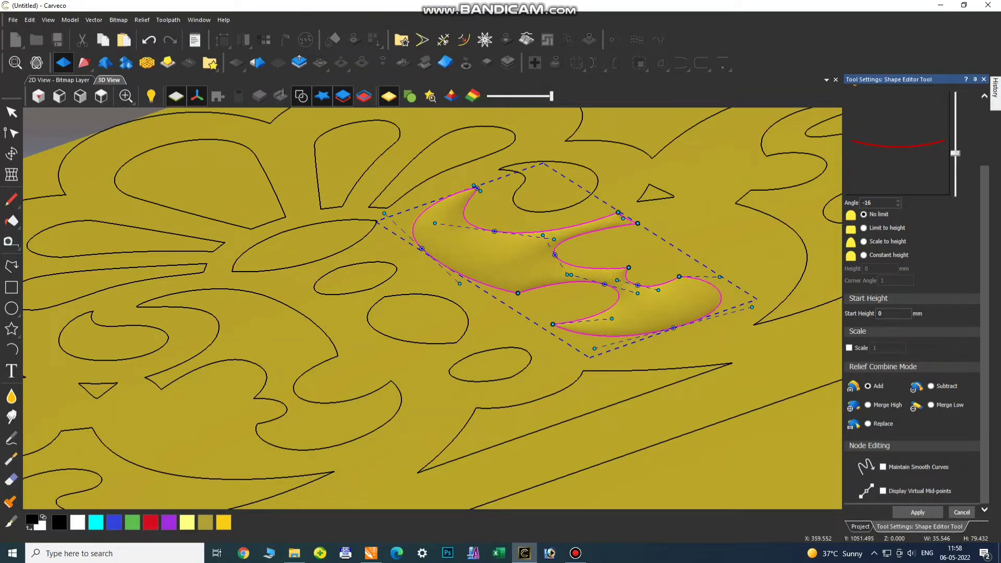
Step: Try the height limiting and scaling modes and a square profile at angle 33 on the scroll, leaving the Shape Editor without applying
{"action": "left_click", "coordinate": [864, 228]}
{"action": "left_click", "coordinate": [864, 241]}
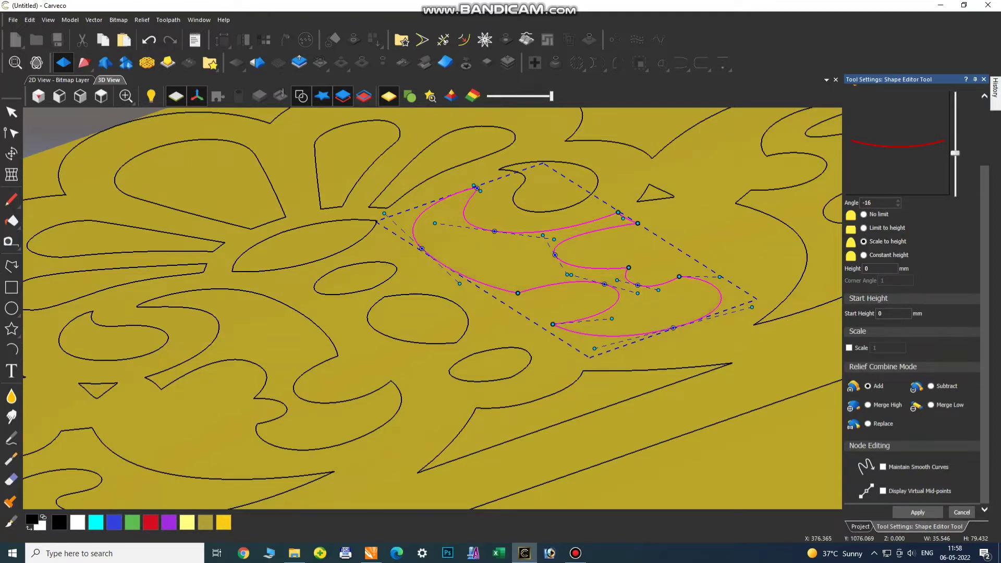
{"action": "left_click", "coordinate": [864, 214]}
{"action": "scroll", "coordinate": [912, 235], "scroll_direction": "up", "scroll_amount": 3}
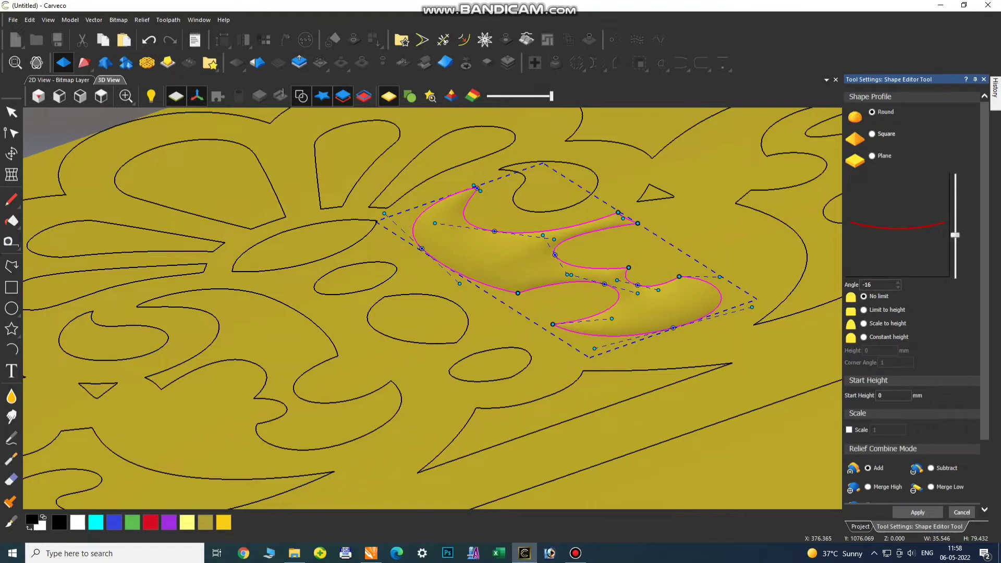
{"action": "left_click", "coordinate": [872, 134]}
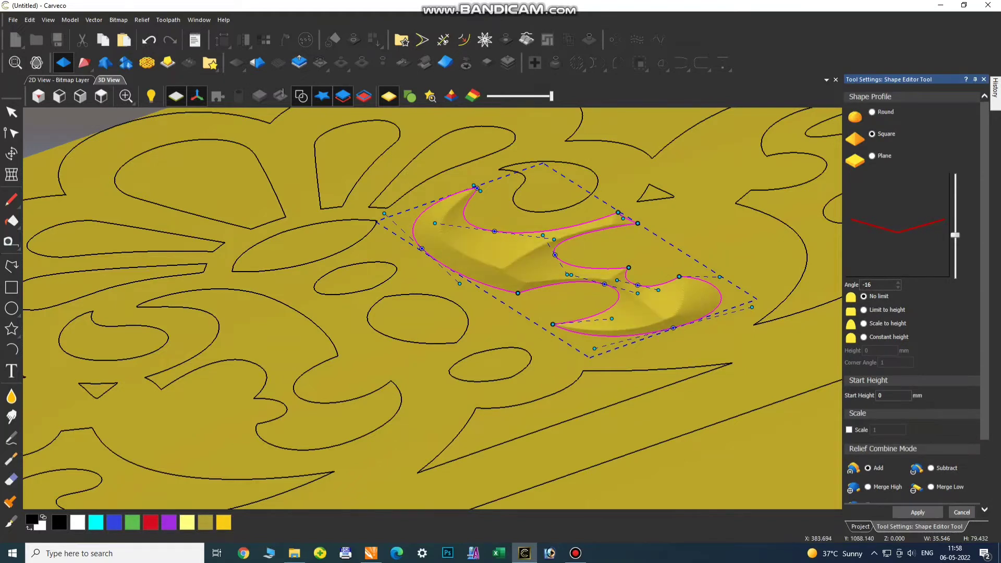
{"action": "left_click_drag", "start_coordinate": [955, 235], "coordinate": [955, 206]}
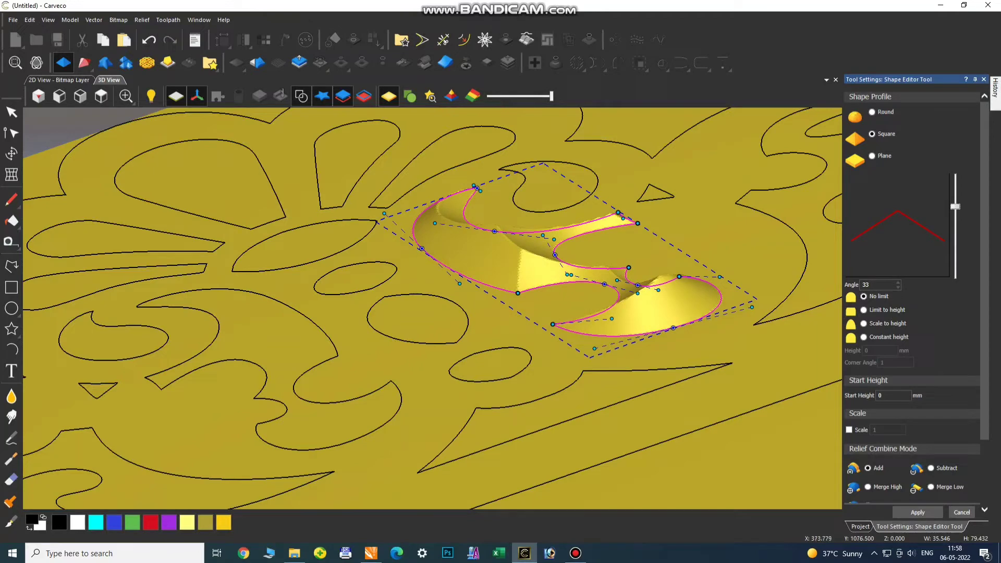
{"action": "left_click", "coordinate": [983, 80]}
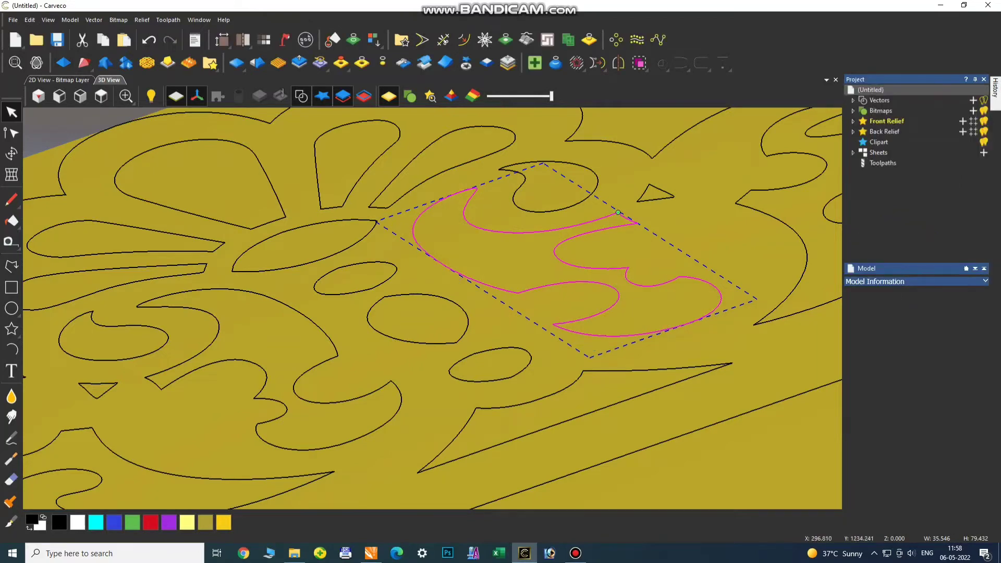
Step: Delete the arc inside the upper mirror opening
{"action": "left_click", "coordinate": [101, 96]}
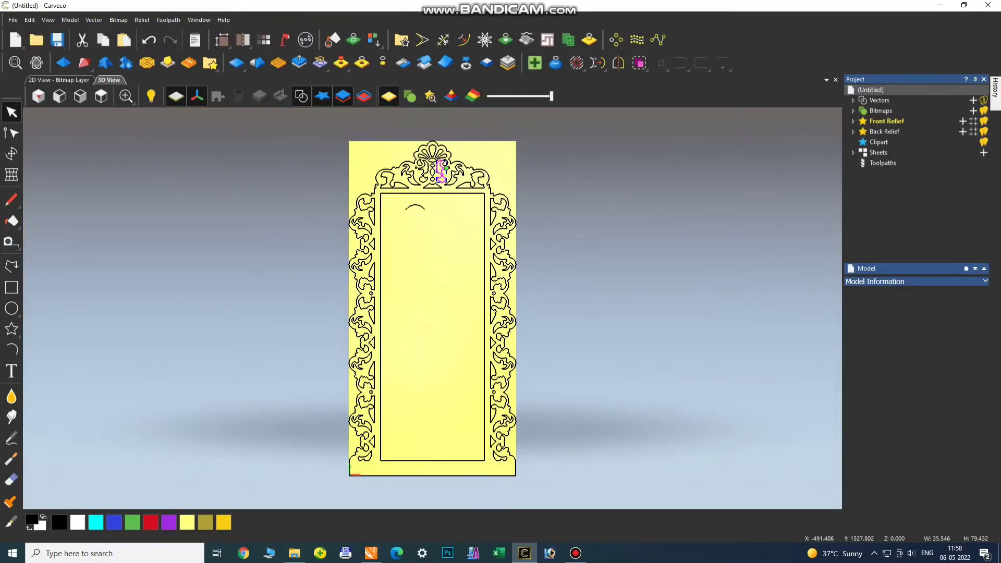
{"action": "left_click", "coordinate": [523, 150]}
{"action": "scroll", "coordinate": [523, 150], "scroll_direction": "up", "scroll_amount": 4}
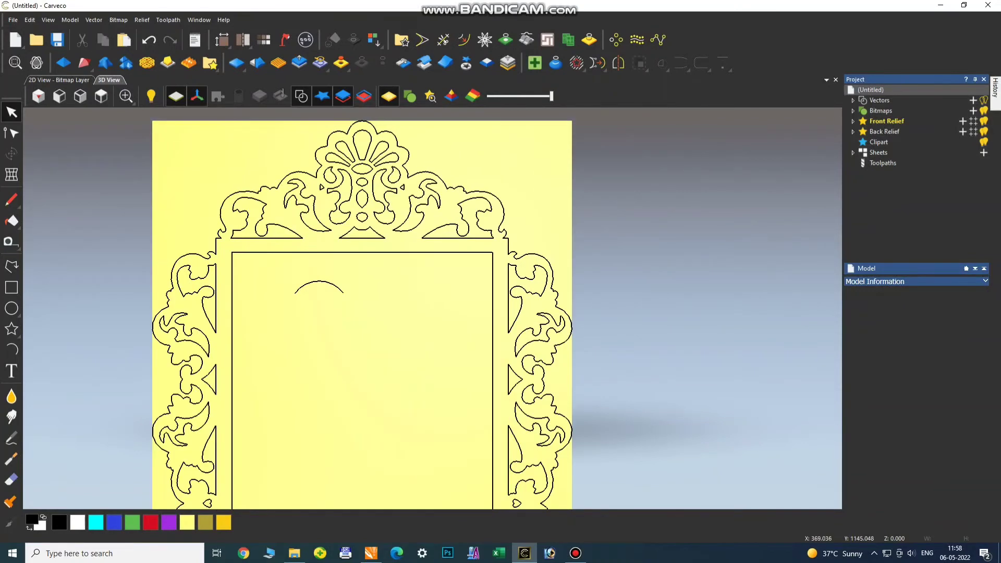
{"action": "scroll", "coordinate": [432, 308], "scroll_direction": "down", "scroll_amount": 2}
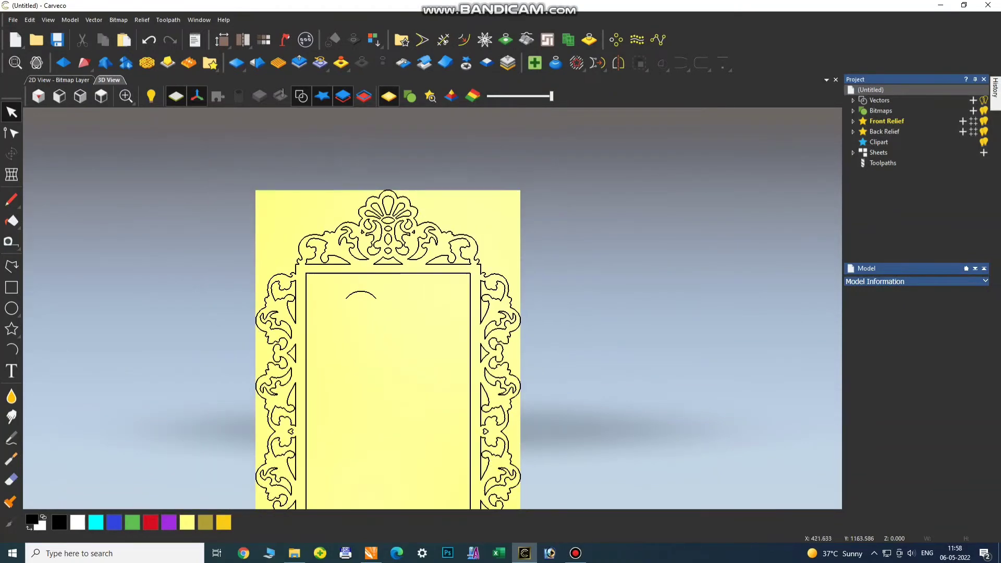
{"action": "scroll", "coordinate": [433, 308], "scroll_direction": "down", "scroll_amount": 1}
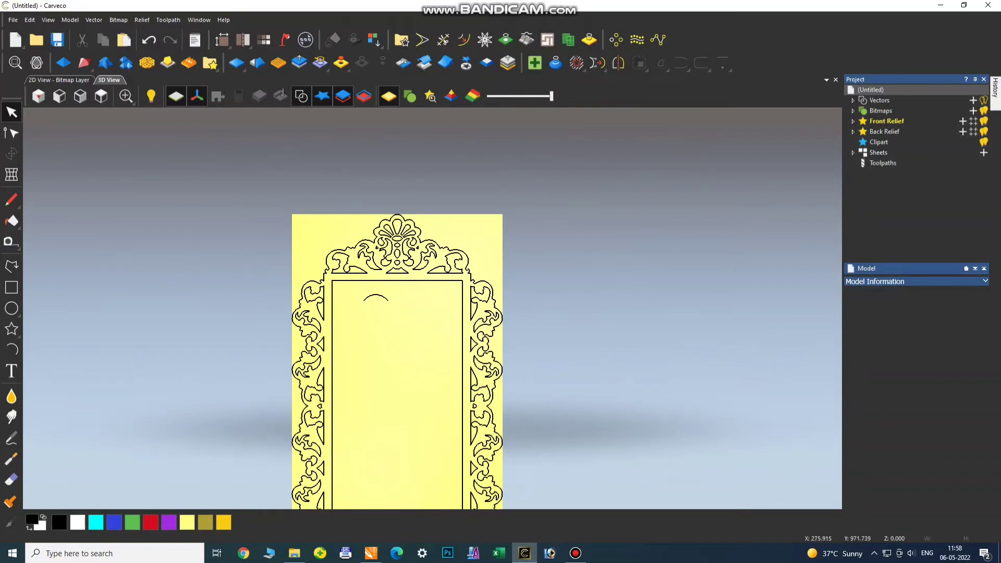
{"action": "left_click", "coordinate": [383, 297]}
{"action": "key", "text": "Delete"}
Step: Select all the mirror frame vectors together and open the toolpath operations
{"action": "left_click", "coordinate": [332, 313]}
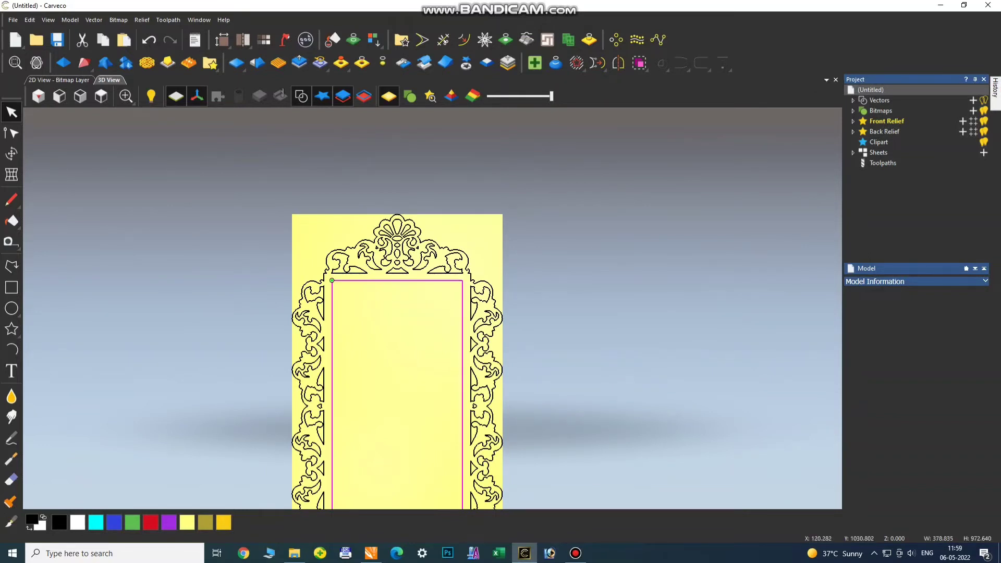
{"action": "scroll", "coordinate": [432, 308], "scroll_direction": "down", "scroll_amount": 3}
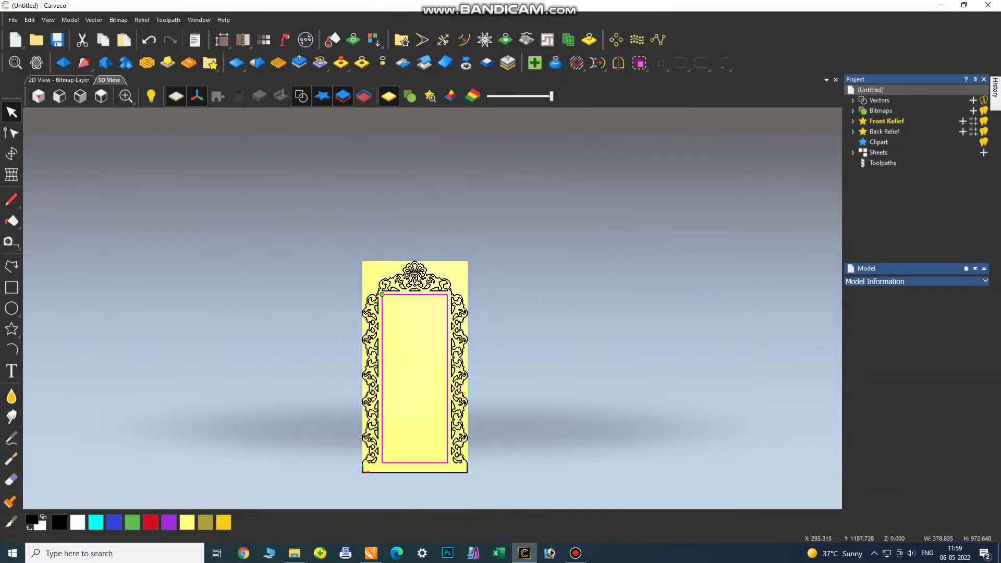
{"action": "scroll", "coordinate": [409, 476], "scroll_direction": "up", "scroll_amount": 1}
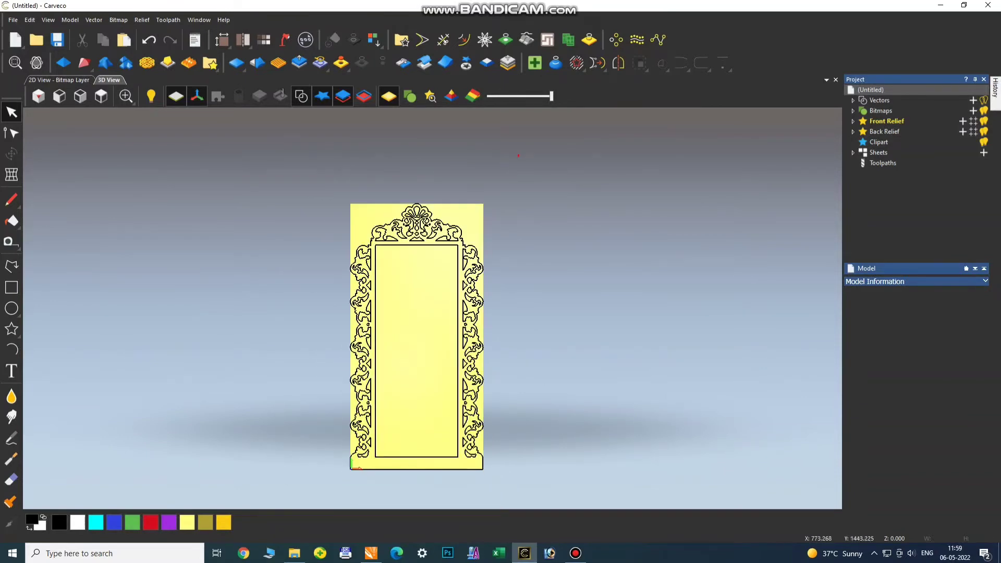
{"action": "left_click_drag", "start_coordinate": [517, 154], "coordinate": [254, 509]}
{"action": "key", "text": "Escape"}
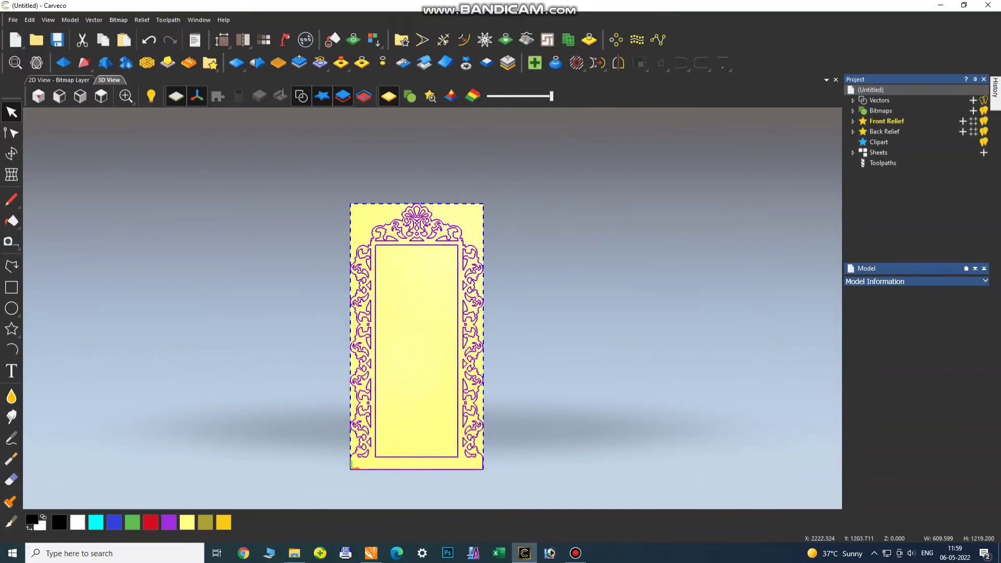
{"action": "left_click", "coordinate": [882, 162]}
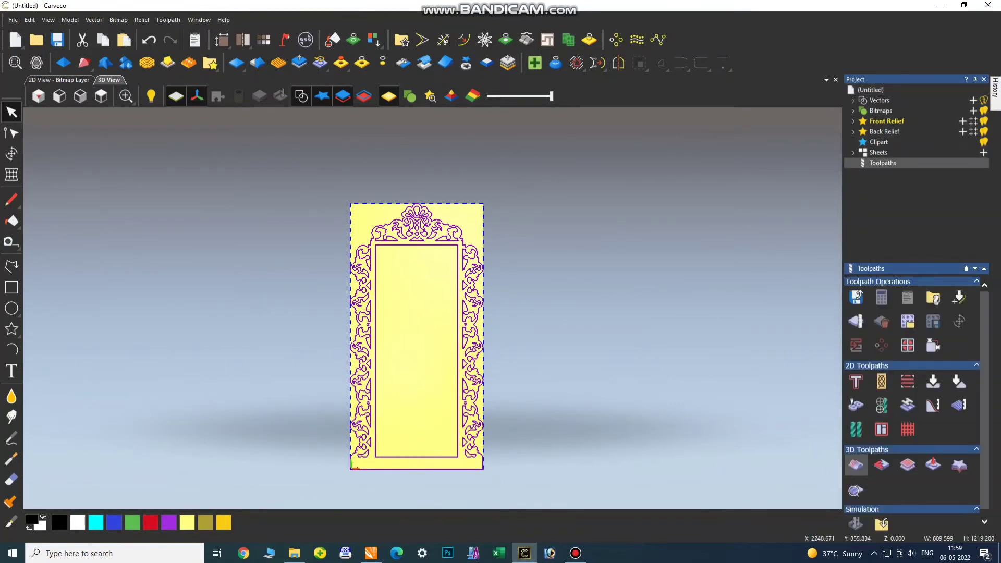
{"action": "left_click", "coordinate": [856, 464]}
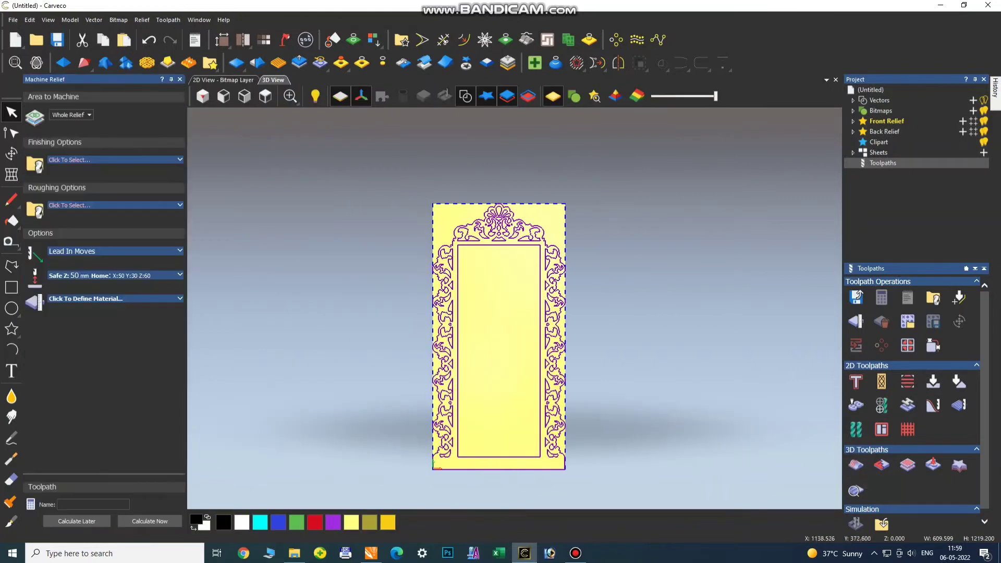
{"action": "left_click", "coordinate": [71, 114]}
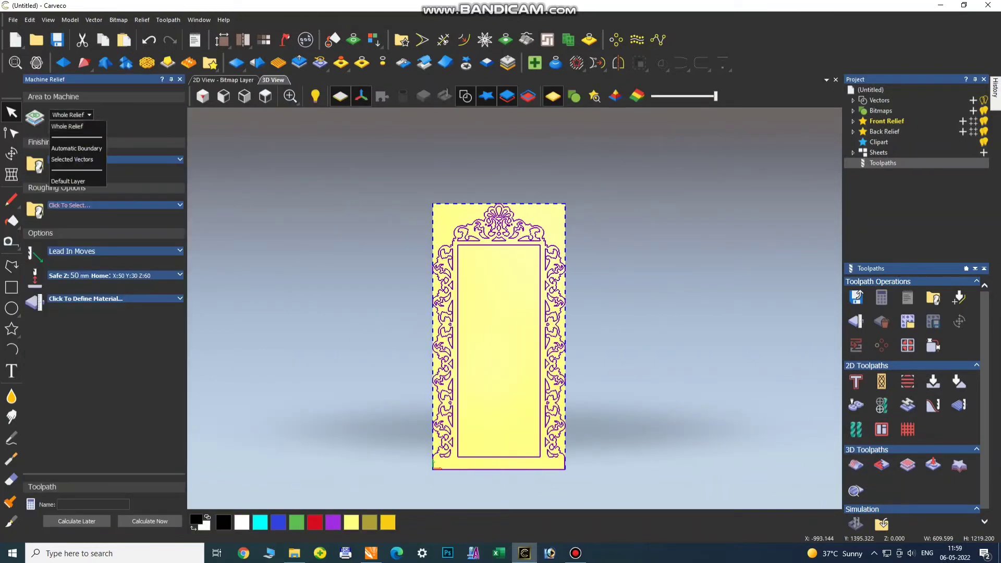
{"action": "left_click", "coordinate": [72, 159]}
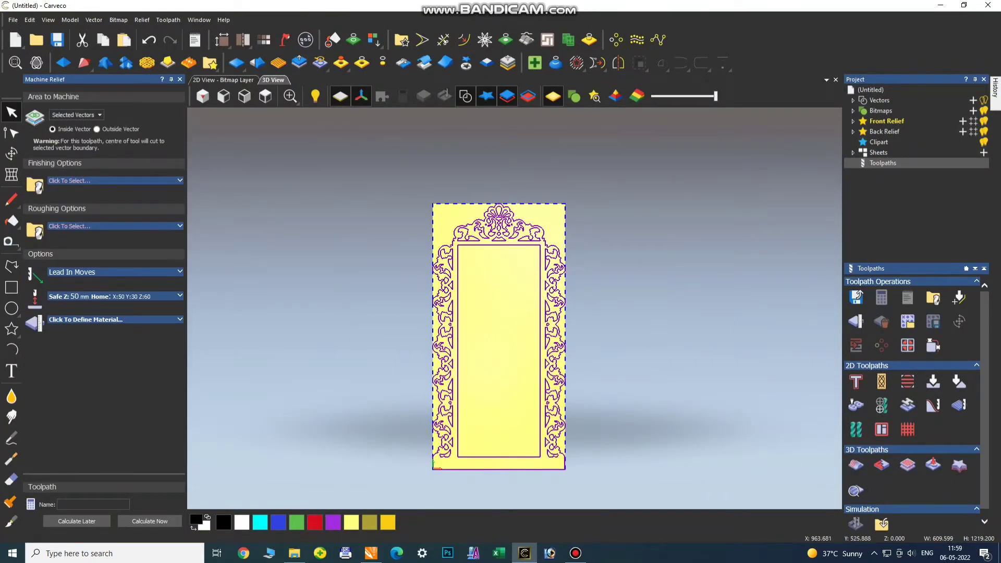
{"action": "left_click", "coordinate": [180, 79]}
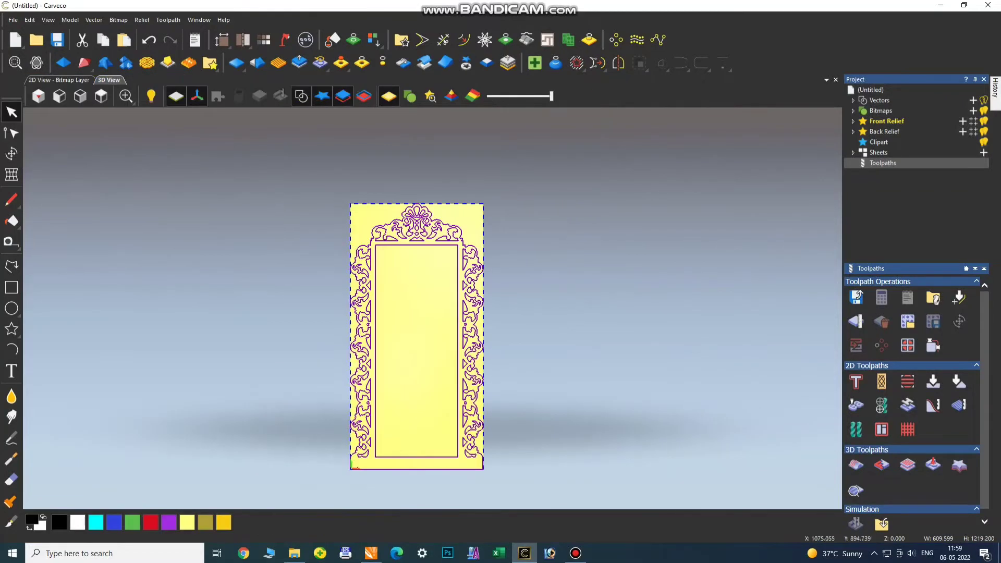
Step: Start a 2D profiling toolpath that runs along the selected frame vectors, with a finish depth of 12 mm
{"action": "left_click", "coordinate": [855, 381]}
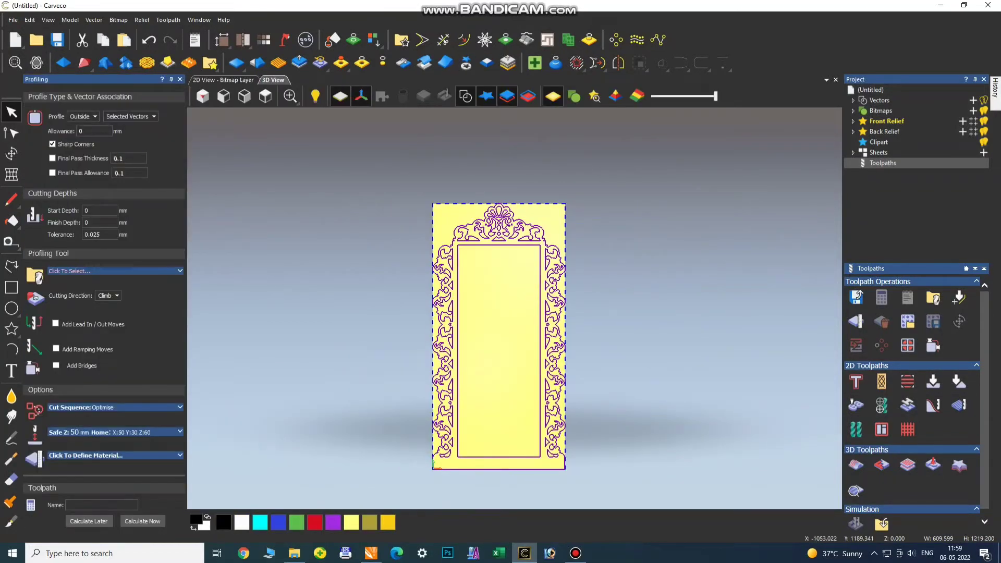
{"action": "left_click", "coordinate": [82, 116]}
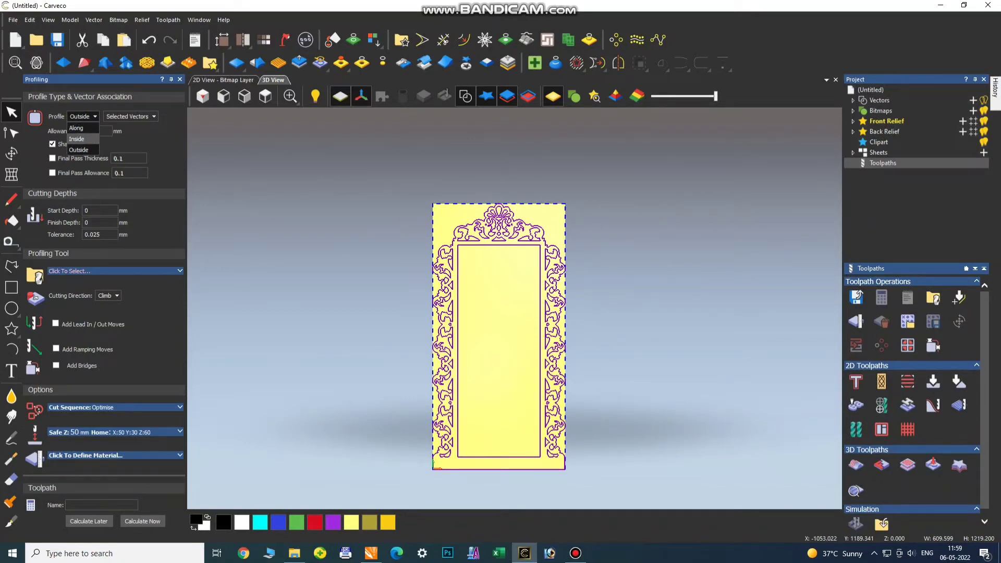
{"action": "left_click", "coordinate": [76, 128]}
{"action": "left_click", "coordinate": [99, 171]}
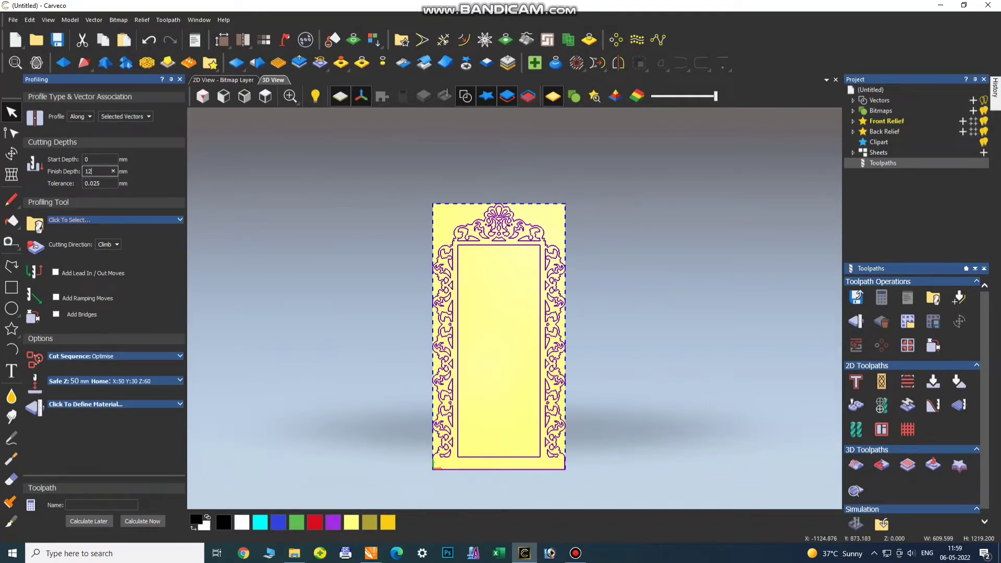
Step: Choose the steel roughing End Mill 3 mm as the profiling tool and set its stepdown to 2 mm
{"action": "left_click", "coordinate": [69, 220]}
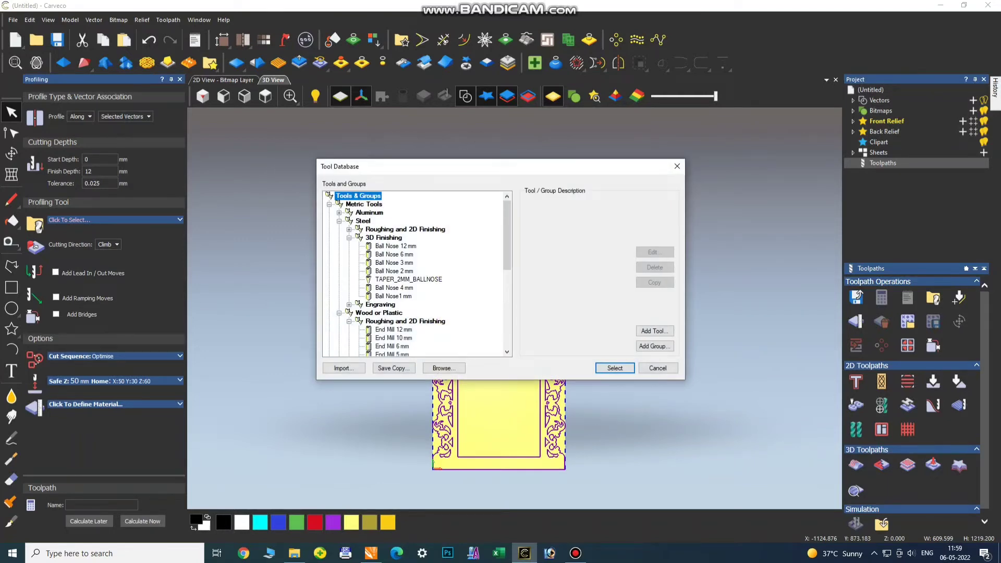
{"action": "left_click", "coordinate": [393, 262]}
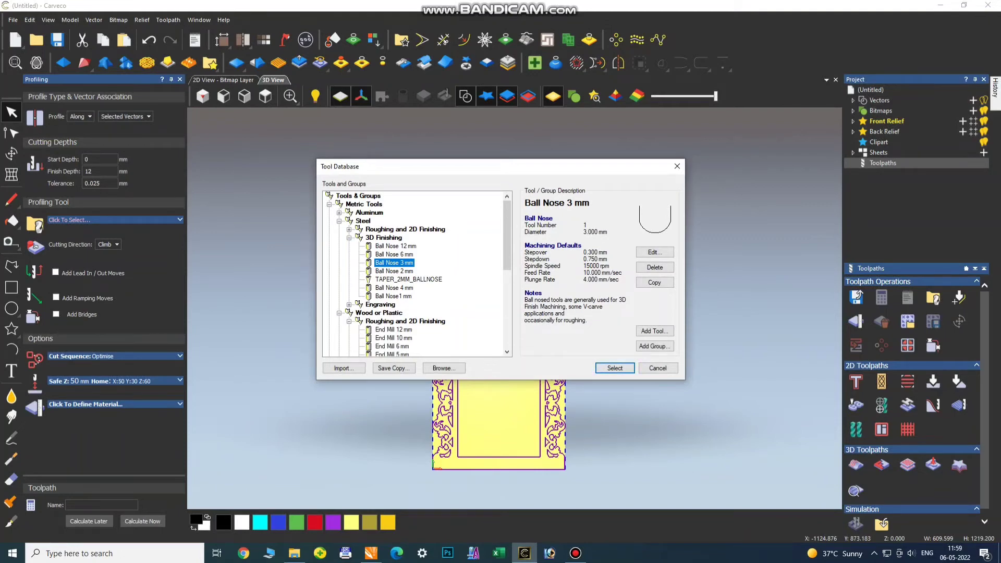
{"action": "left_click", "coordinate": [348, 230]}
{"action": "left_click", "coordinate": [392, 255]}
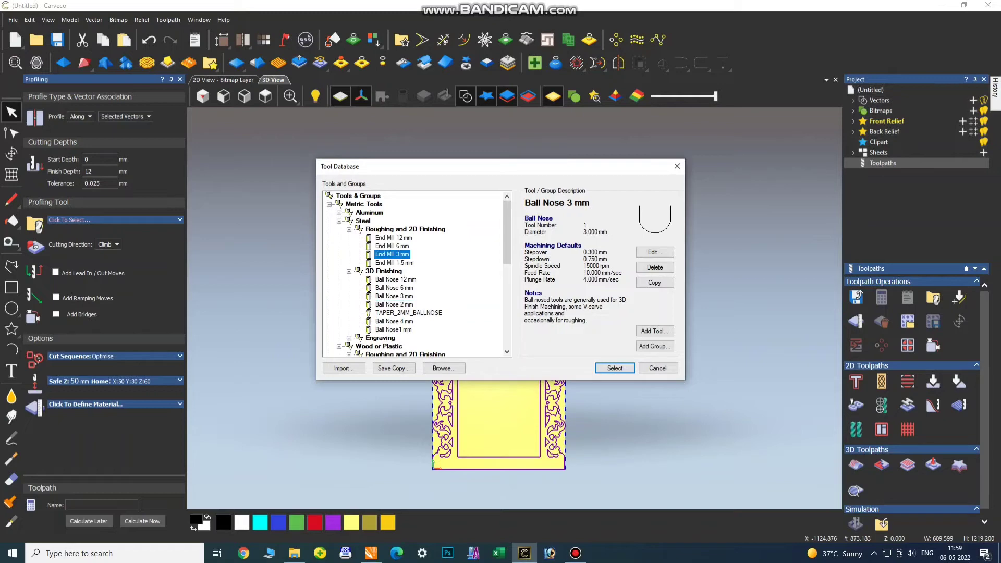
{"action": "key", "text": "Return"}
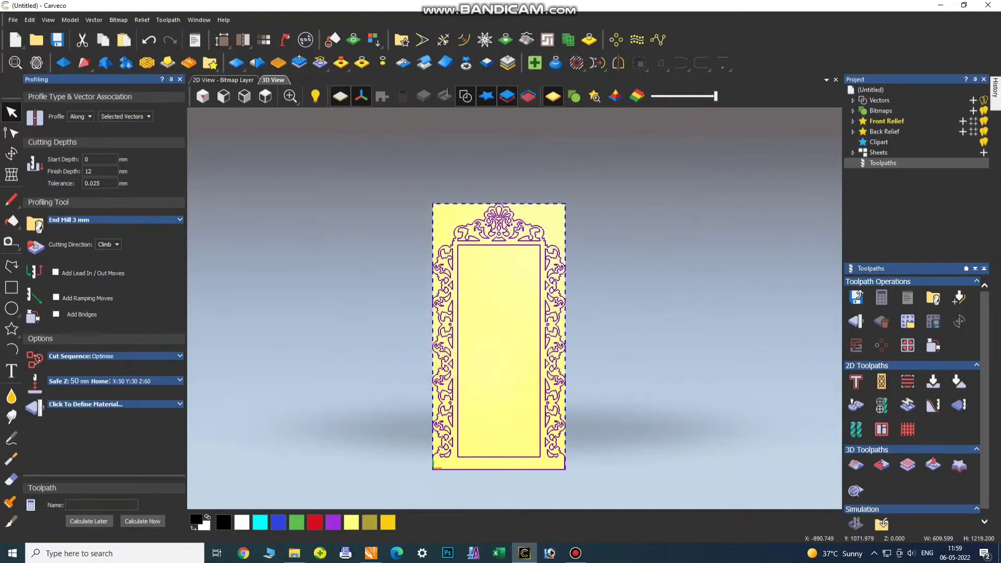
{"action": "left_click", "coordinate": [115, 220]}
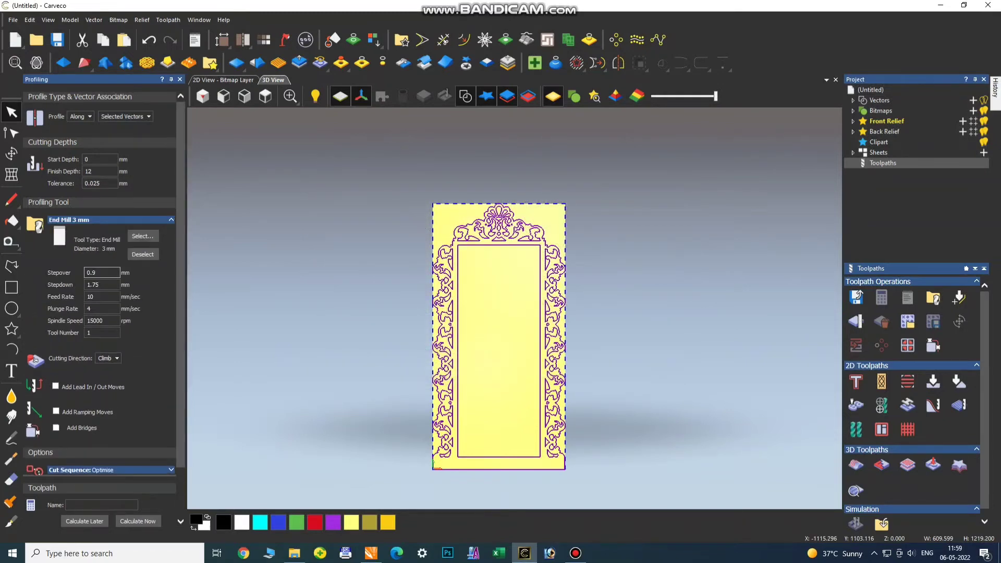
{"action": "left_click_drag", "start_coordinate": [103, 284], "coordinate": [83, 285]}
{"action": "type", "text": "2"}
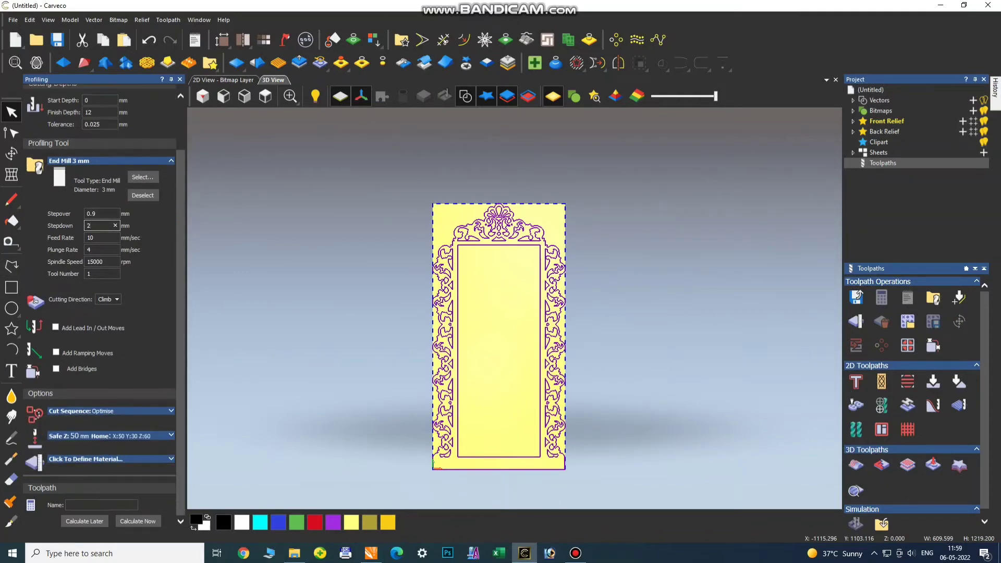
Step: Define the material thickness as 12 mm and calculate the profile toolpath immediately
{"action": "left_click", "coordinate": [86, 459]}
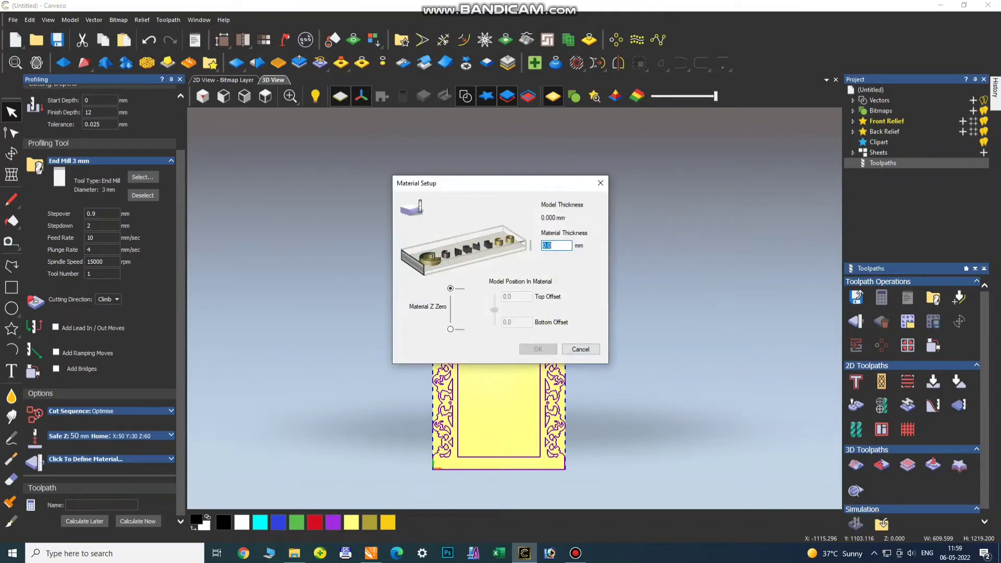
{"action": "type", "text": "12"}
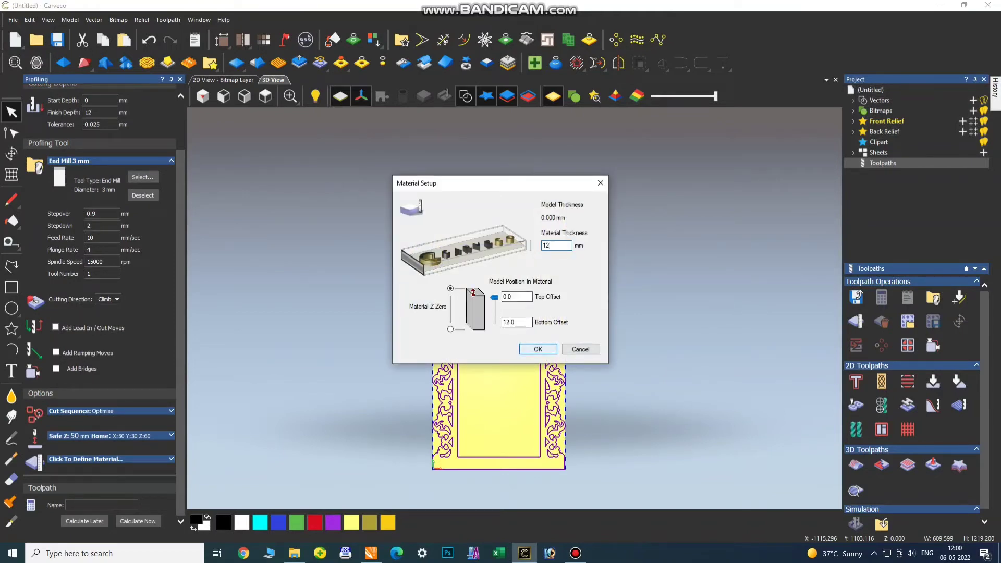
{"action": "key", "text": "Return"}
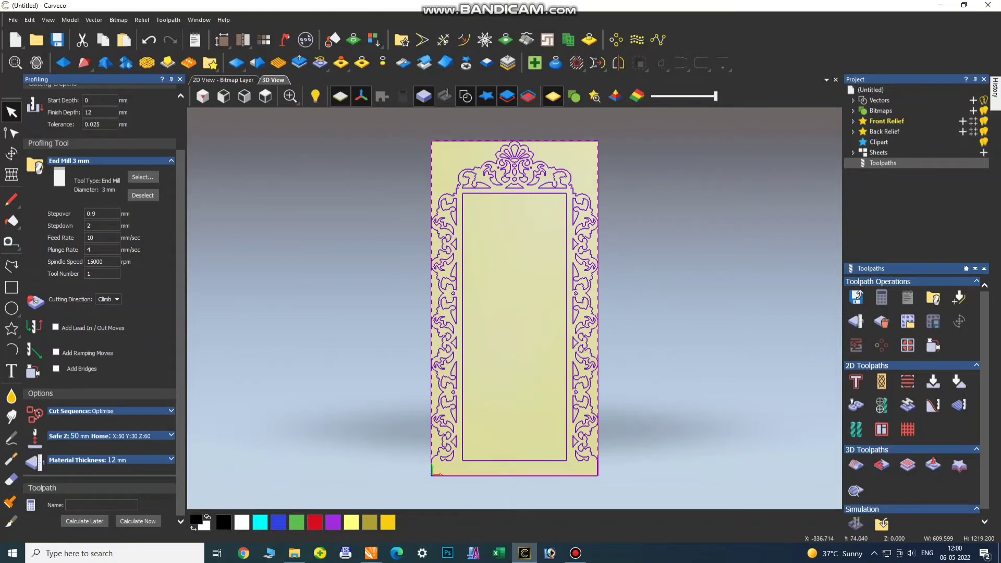
{"action": "left_click", "coordinate": [138, 521]}
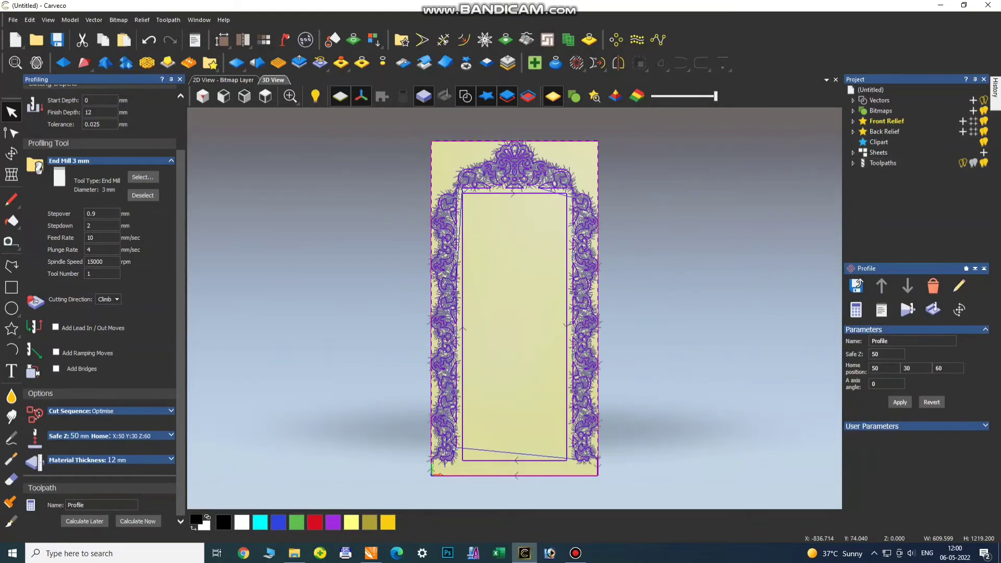
Step: Simulate the Profile toolpath on the material block with the playback controls and abandon the run partway
{"action": "scroll", "coordinate": [528, 182], "scroll_direction": "up", "scroll_amount": 3}
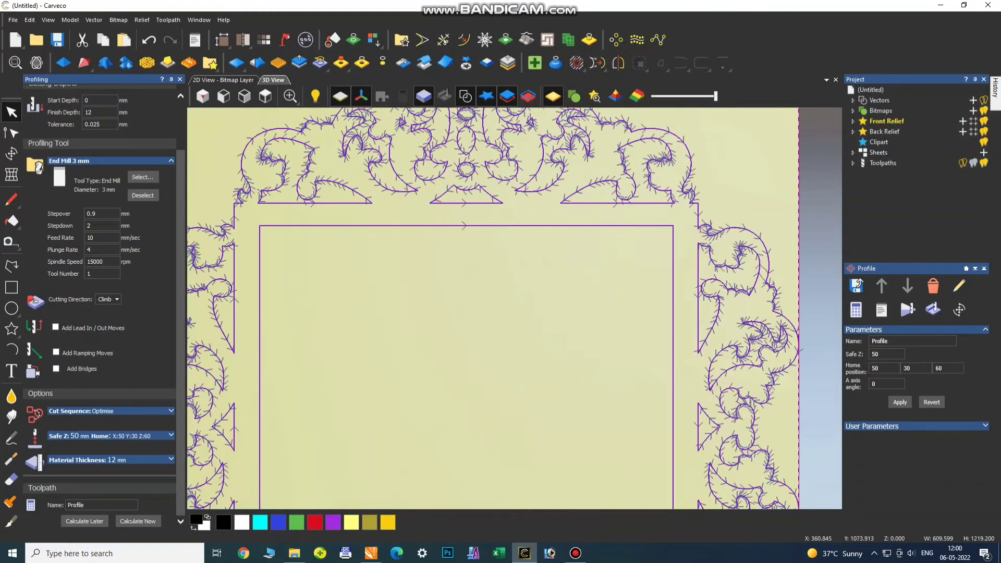
{"action": "scroll", "coordinate": [488, 185], "scroll_direction": "up", "scroll_amount": 1}
{"action": "scroll", "coordinate": [488, 185], "scroll_direction": "down", "scroll_amount": 4}
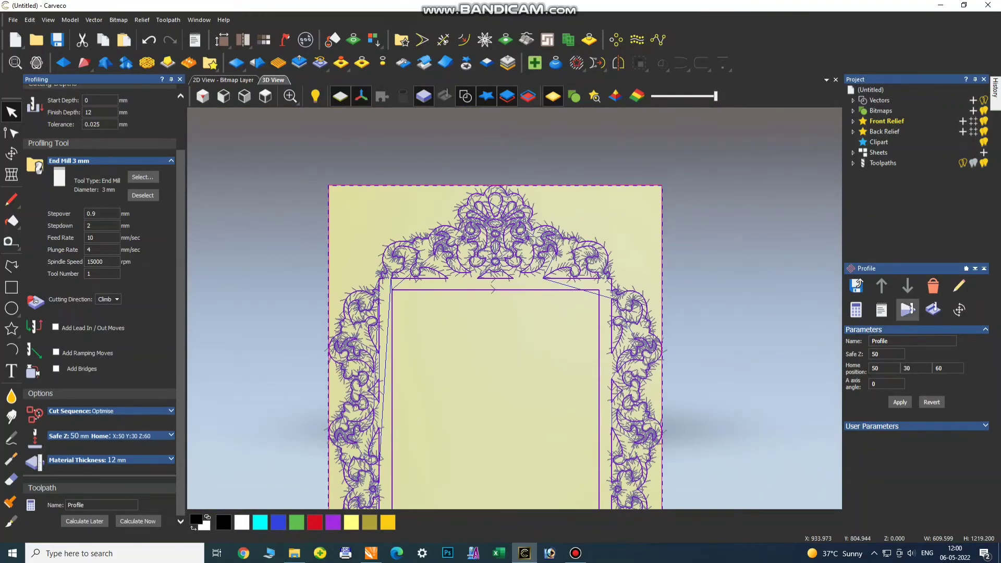
{"action": "left_click", "coordinate": [908, 310]}
{"action": "left_click", "coordinate": [545, 365]}
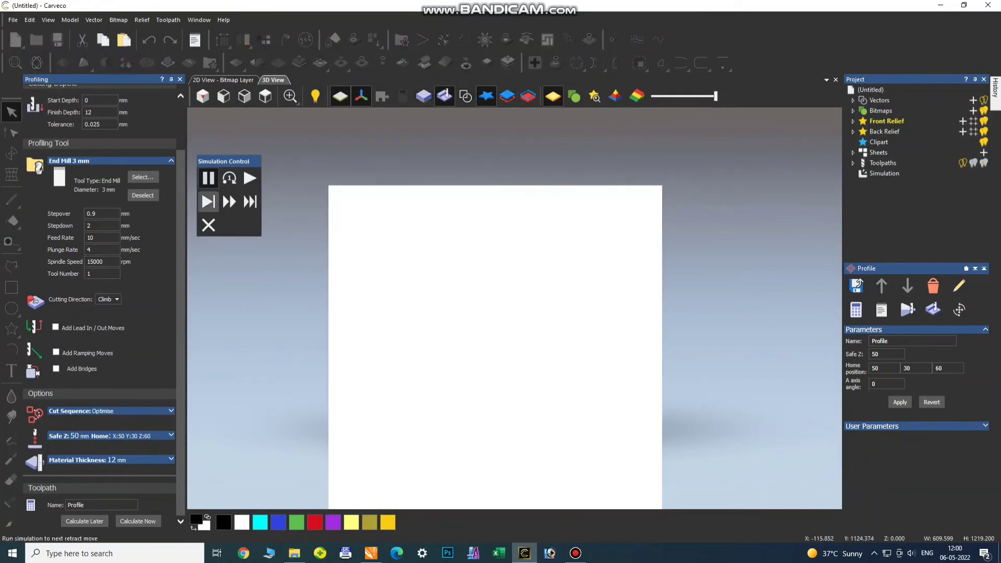
{"action": "left_click", "coordinate": [229, 202]}
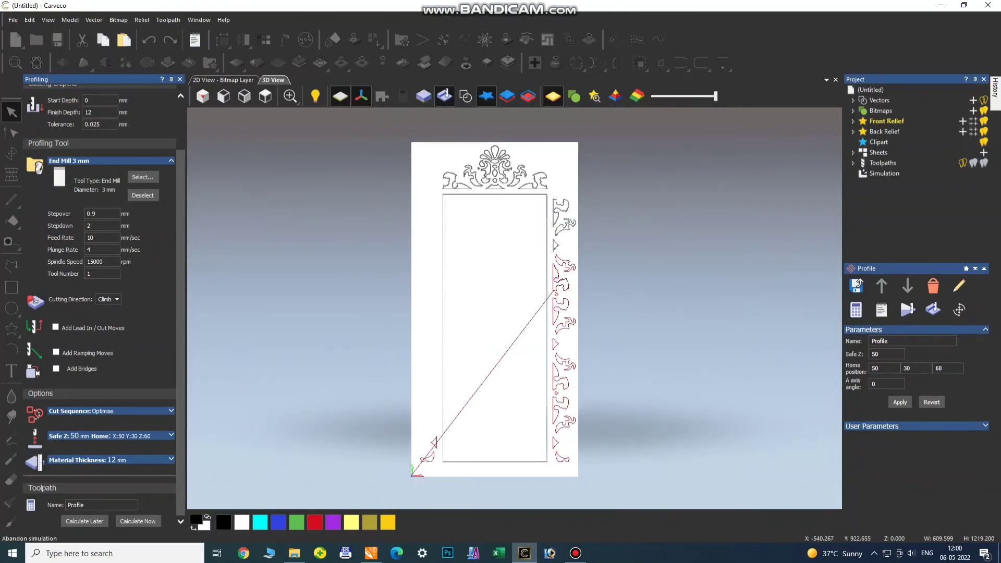
{"action": "left_click", "coordinate": [208, 225]}
Step: Run a full fast simulation of the Profile toolpath and inspect the cut grooves beside the mirror opening at an angle
{"action": "left_click", "coordinate": [932, 309]}
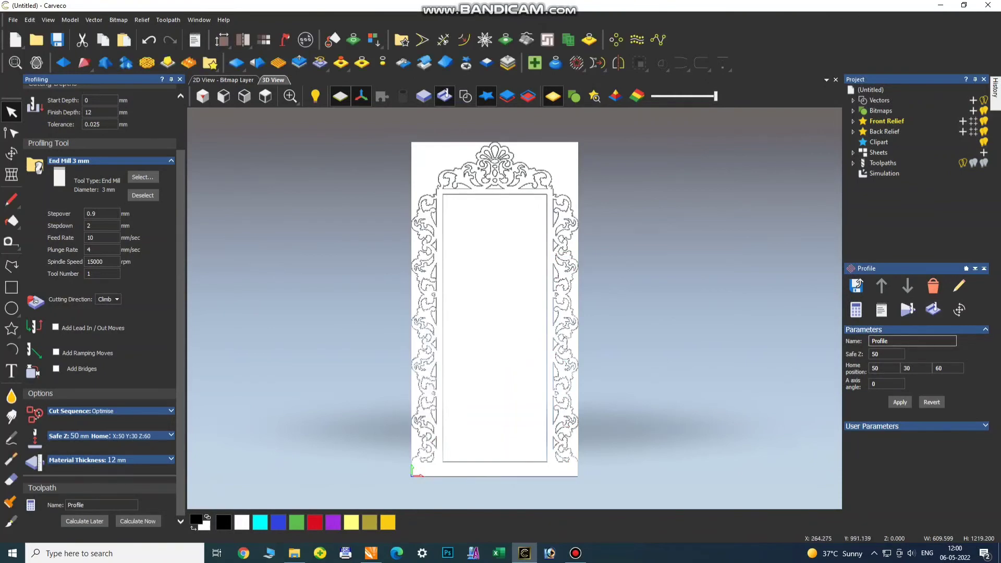
{"action": "scroll", "coordinate": [468, 412], "scroll_direction": "up", "scroll_amount": 3}
{"action": "scroll", "coordinate": [516, 307], "scroll_direction": "down", "scroll_amount": 3}
{"action": "left_click_drag", "start_coordinate": [467, 353], "coordinate": [465, 292]}
{"action": "scroll", "coordinate": [465, 330], "scroll_direction": "up", "scroll_amount": 5}
{"action": "left_click_drag", "start_coordinate": [470, 339], "coordinate": [490, 277]}
{"action": "left_click_drag", "start_coordinate": [453, 315], "coordinate": [509, 370]}
{"action": "scroll", "coordinate": [514, 308], "scroll_direction": "up", "scroll_amount": 3}
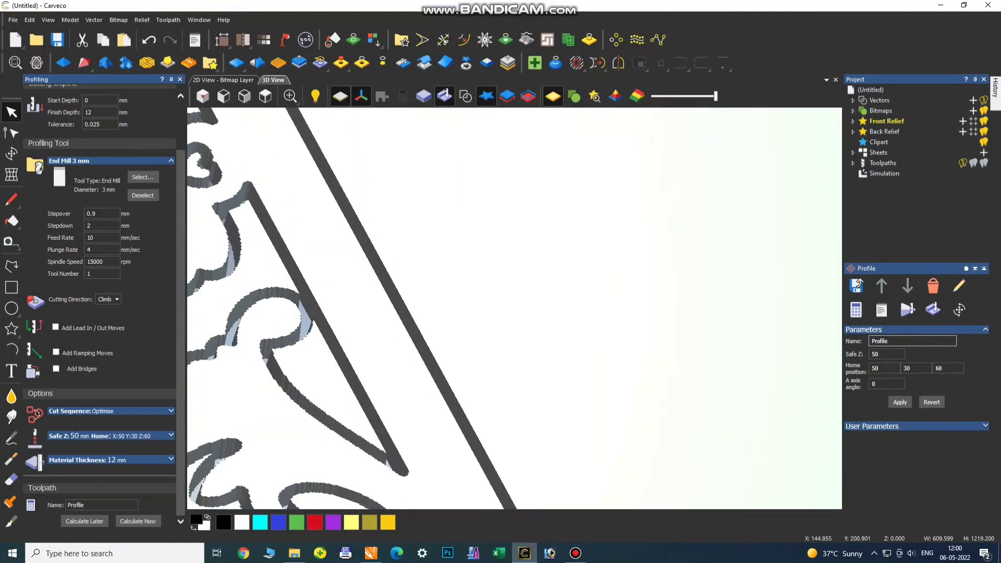
{"action": "scroll", "coordinate": [515, 308], "scroll_direction": "down", "scroll_amount": 3}
{"action": "scroll", "coordinate": [515, 308], "scroll_direction": "down", "scroll_amount": 4}
{"action": "left_click_drag", "start_coordinate": [700, 288], "coordinate": [559, 338]}
{"action": "scroll", "coordinate": [514, 308], "scroll_direction": "down", "scroll_amount": 3}
{"action": "scroll", "coordinate": [559, 337], "scroll_direction": "down", "scroll_amount": 2}
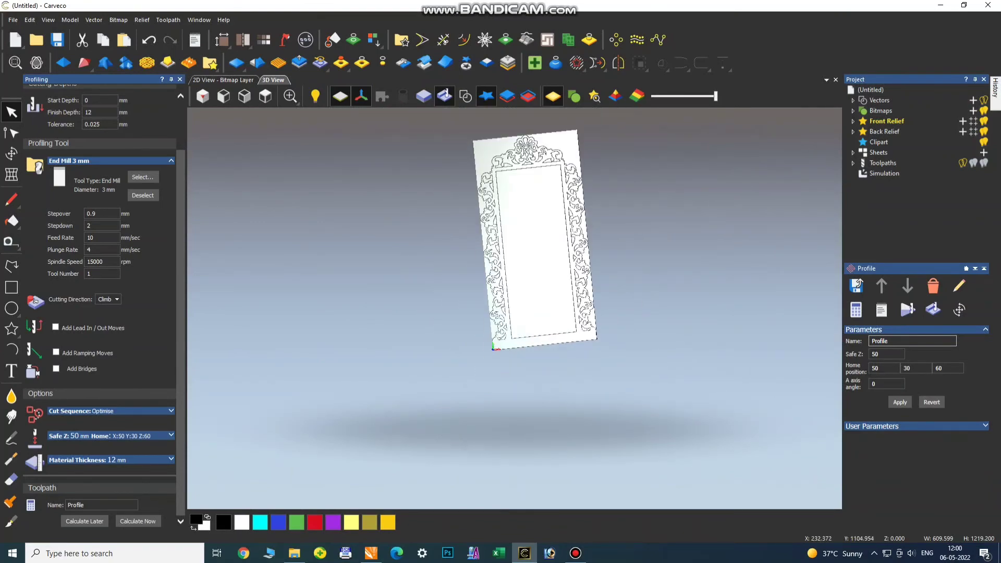
Step: Examine the simulated cuts along the frame's side scrollwork and top crest from tilted angles
{"action": "scroll", "coordinate": [539, 166], "scroll_direction": "up", "scroll_amount": 8}
{"action": "mouse_move", "coordinate": [540, 294]}
{"action": "left_mouse_down"}
{"action": "mouse_move", "coordinate": [525, 208]}
{"action": "mouse_move", "coordinate": [528, 290]}
{"action": "mouse_move", "coordinate": [548, 258]}
{"action": "mouse_move", "coordinate": [571, 268]}
{"action": "mouse_move", "coordinate": [593, 338]}
{"action": "mouse_move", "coordinate": [561, 310]}
{"action": "mouse_move", "coordinate": [514, 355]}
{"action": "mouse_move", "coordinate": [462, 344]}
{"action": "mouse_move", "coordinate": [464, 292]}
{"action": "mouse_move", "coordinate": [444, 313]}
{"action": "left_mouse_up"}
{"action": "scroll", "coordinate": [462, 344], "scroll_direction": "down", "scroll_amount": 3}
{"action": "scroll", "coordinate": [445, 358], "scroll_direction": "up", "scroll_amount": 4}
{"action": "left_click_drag", "start_coordinate": [444, 358], "coordinate": [483, 320]}
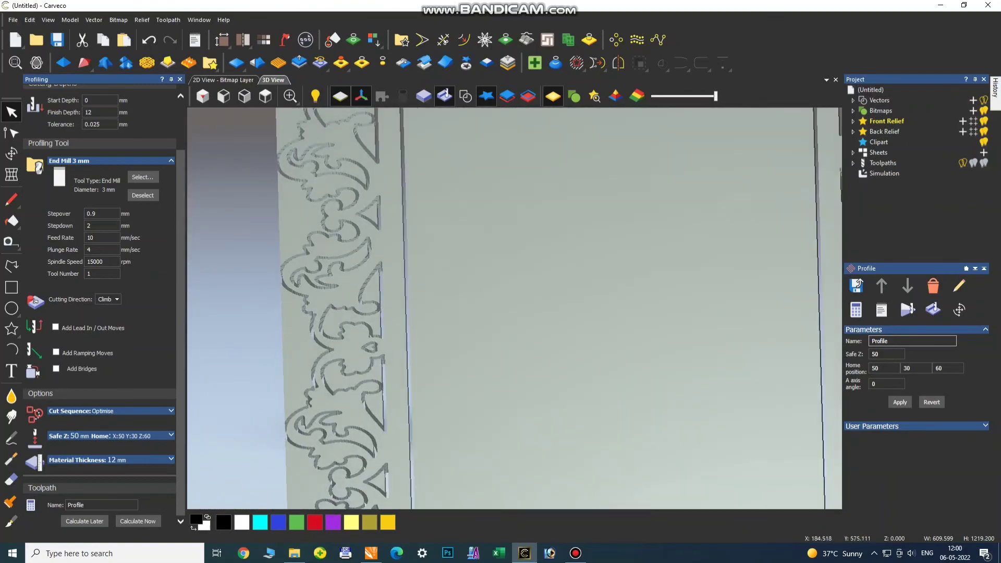
{"action": "scroll", "coordinate": [515, 308], "scroll_direction": "down", "scroll_amount": 5}
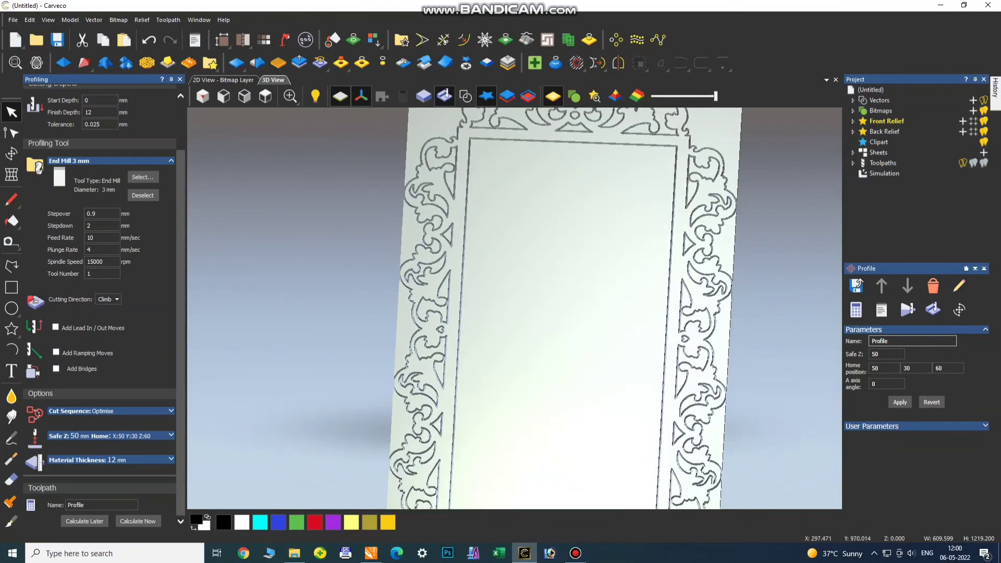
{"action": "scroll", "coordinate": [499, 359], "scroll_direction": "down", "scroll_amount": 3}
{"action": "scroll", "coordinate": [503, 186], "scroll_direction": "up", "scroll_amount": 3}
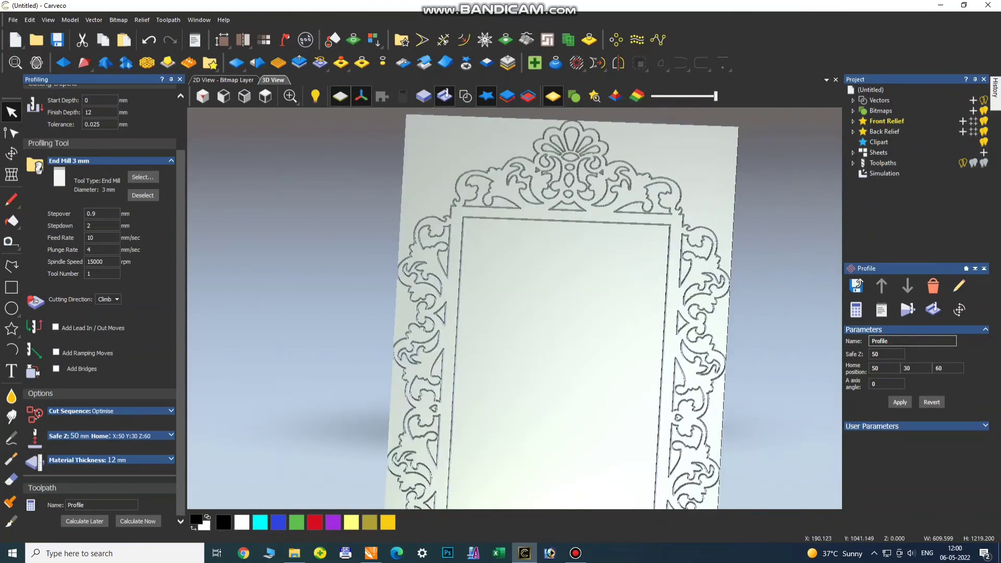
{"action": "scroll", "coordinate": [693, 364], "scroll_direction": "up", "scroll_amount": 1}
Step: Show the simulated frame straight from above and open the toolpath saving dialog for the End Mill 3 mm Profile toolpath
{"action": "left_click", "coordinate": [265, 96]}
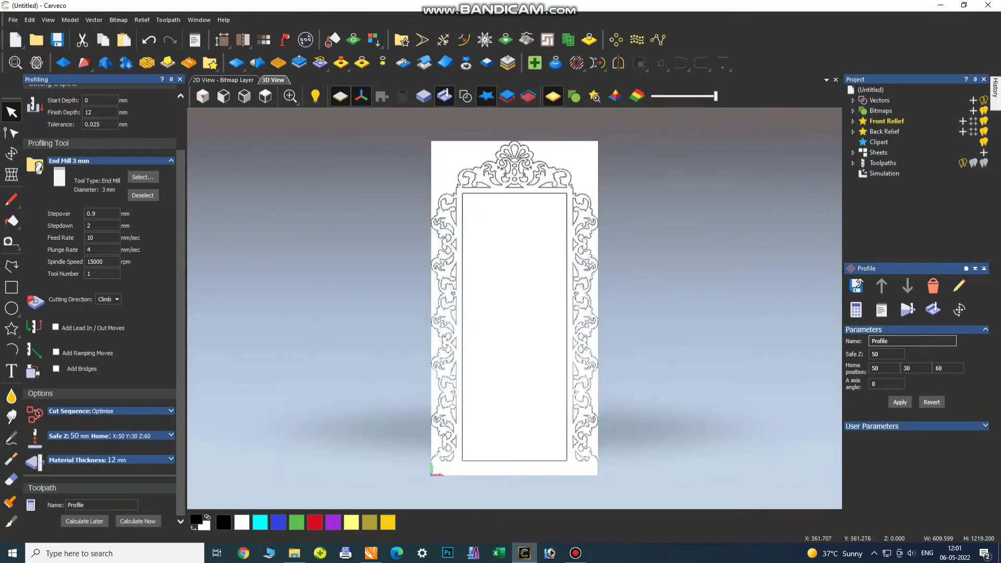
{"action": "scroll", "coordinate": [599, 465], "scroll_direction": "up", "scroll_amount": 2}
{"action": "scroll", "coordinate": [397, 479], "scroll_direction": "up", "scroll_amount": 2}
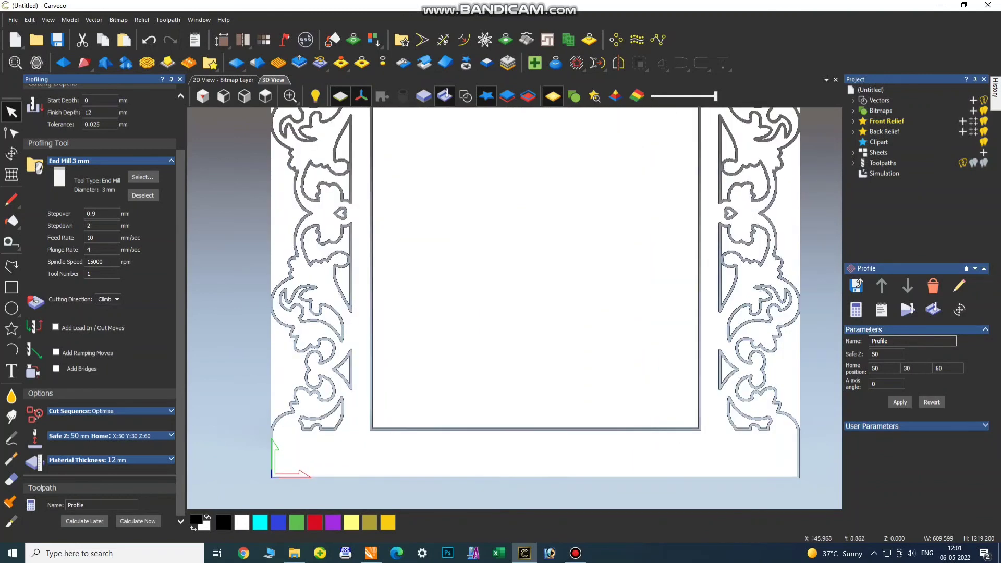
{"action": "left_click", "coordinate": [265, 96]}
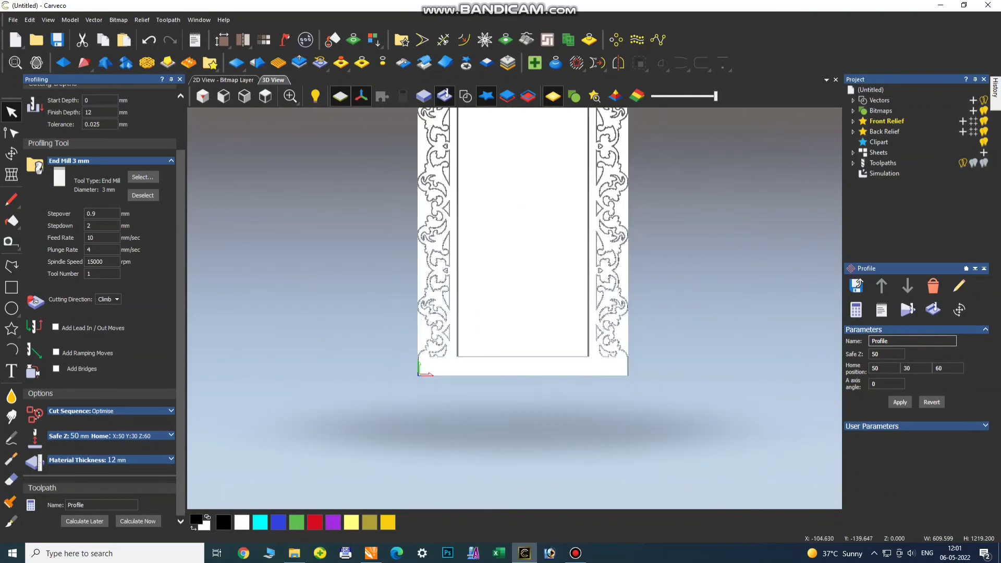
{"action": "left_click", "coordinate": [265, 96]}
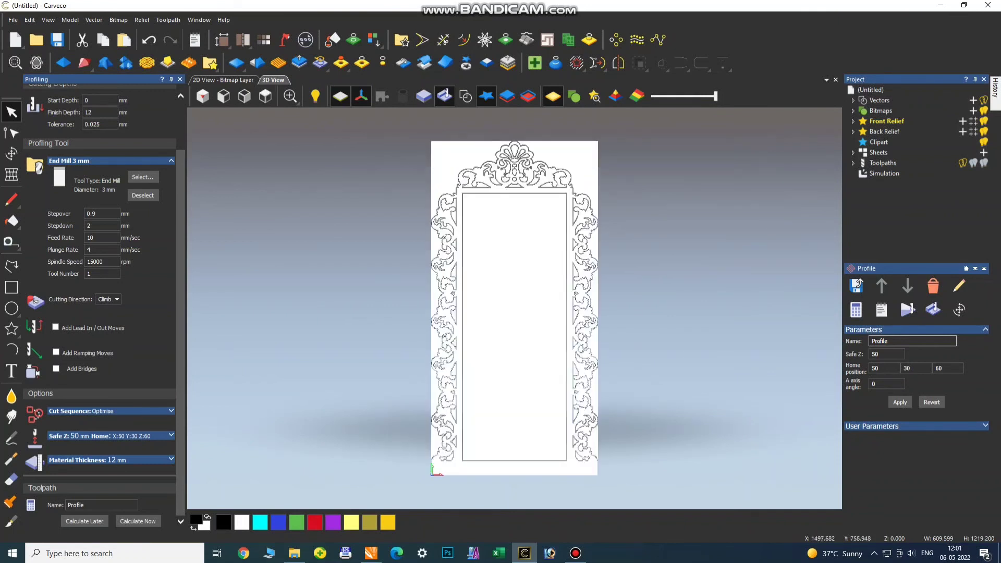
{"action": "left_click", "coordinate": [856, 286]}
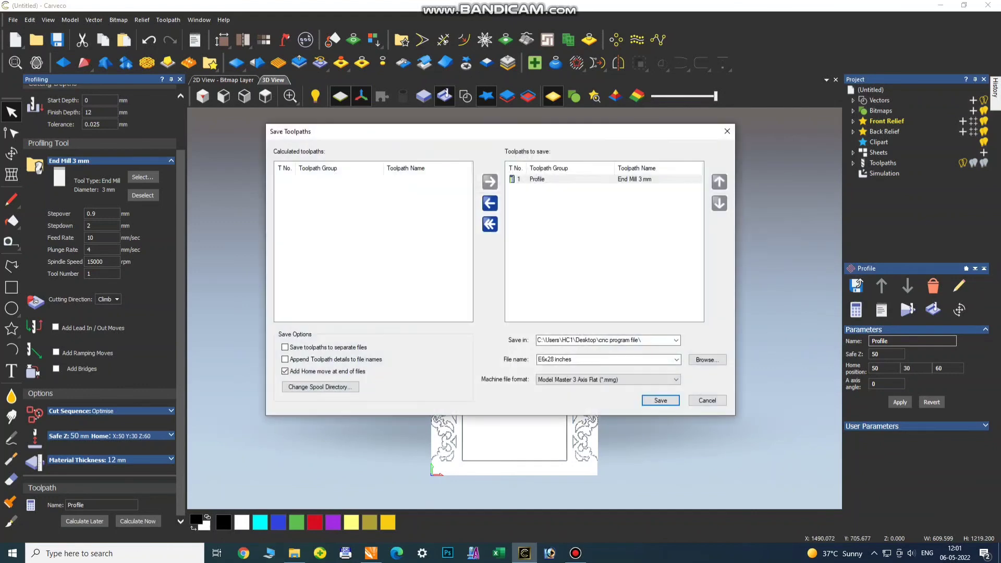